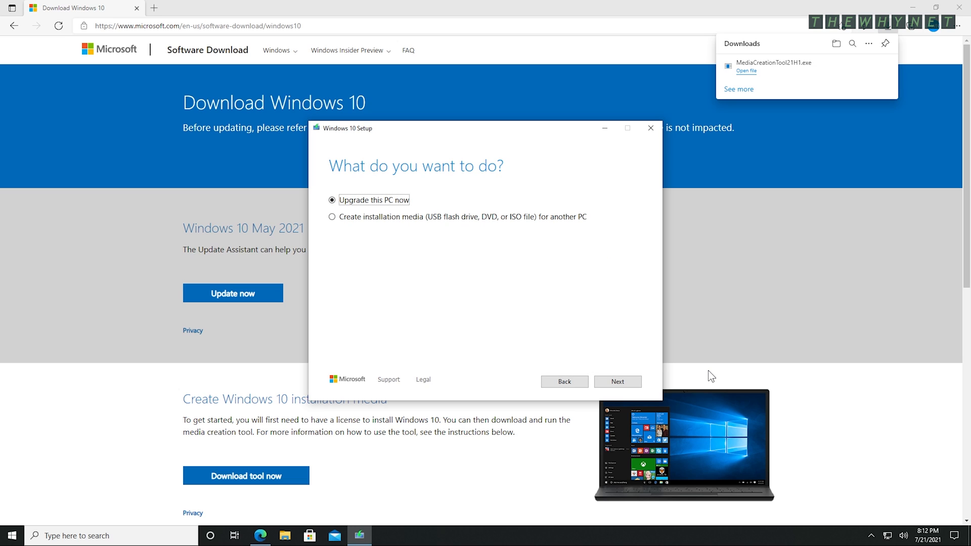
- Create installation media using English (United States), Windows 10 and 64-bit (x64), with recommended options kept
{"action": "left_click", "coordinate": [424, 217]}
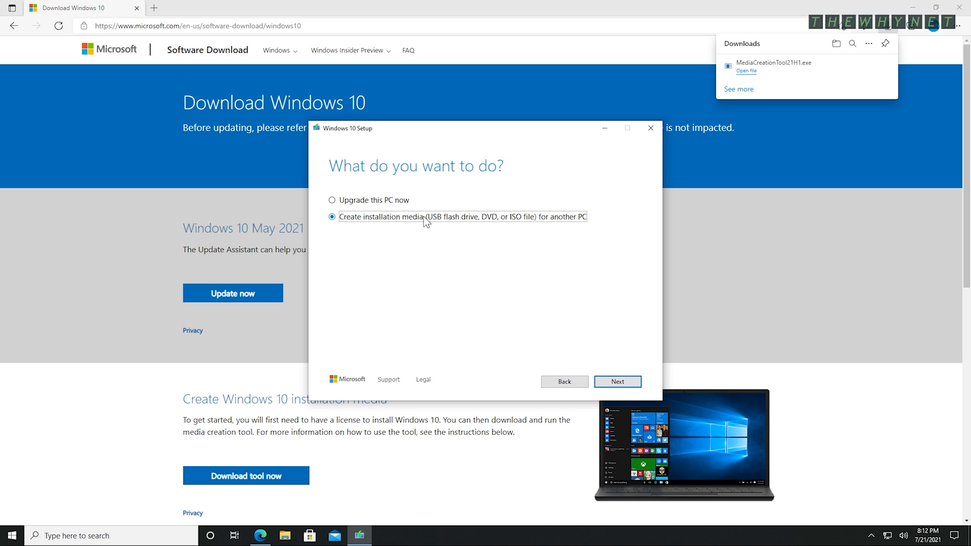
{"action": "left_click", "coordinate": [611, 386]}
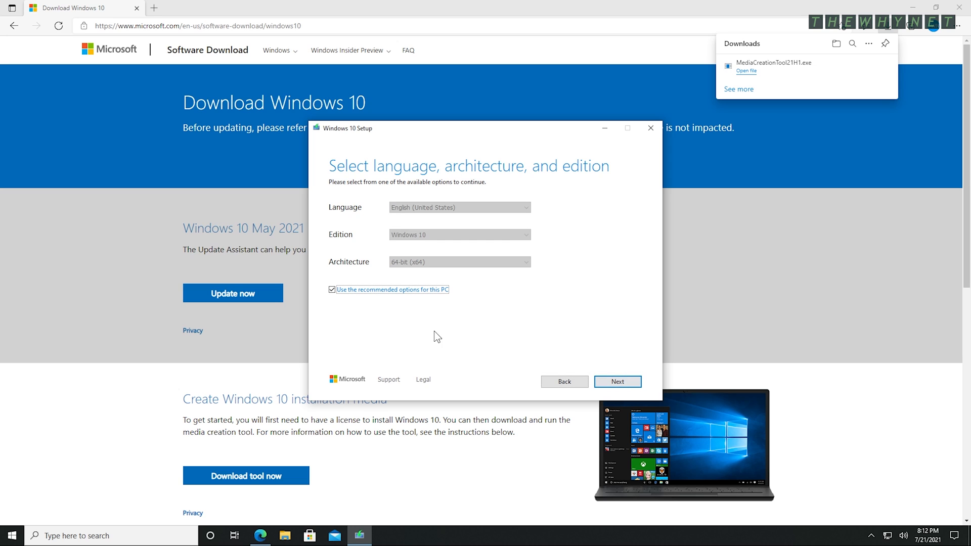
{"action": "left_click", "coordinate": [388, 289]}
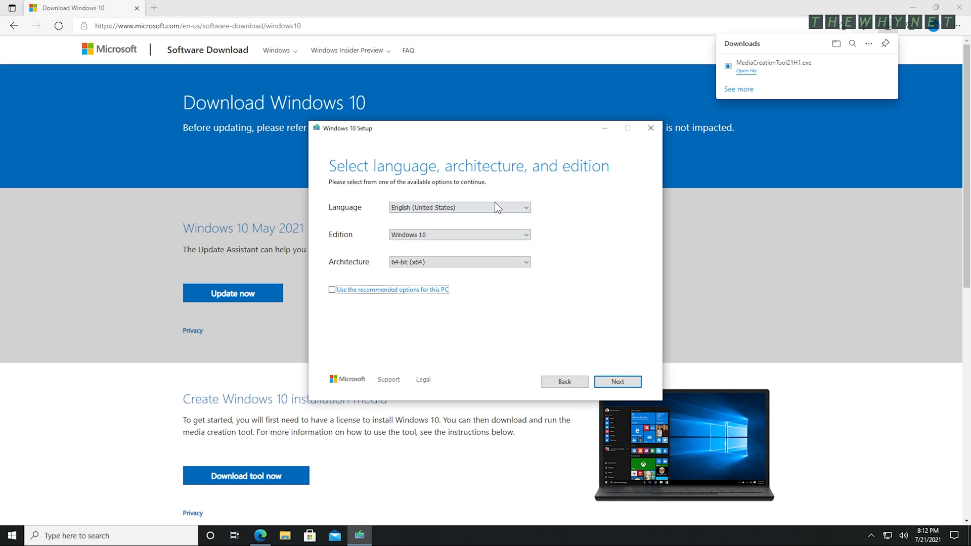
{"action": "left_click", "coordinate": [495, 205]}
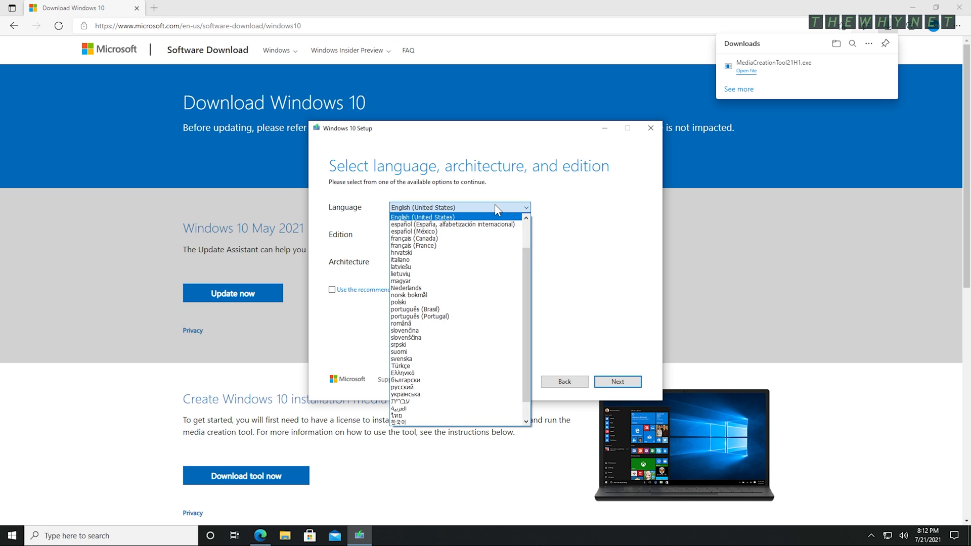
{"action": "left_click", "coordinate": [495, 205]}
{"action": "left_click", "coordinate": [489, 232]}
{"action": "left_click", "coordinate": [489, 232]}
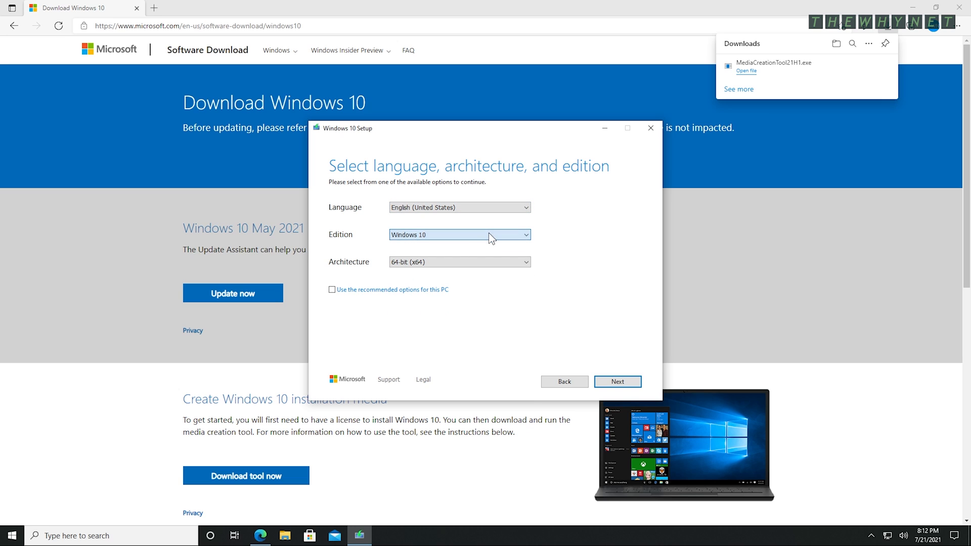
{"action": "left_click", "coordinate": [482, 262]}
{"action": "left_click", "coordinate": [482, 262]}
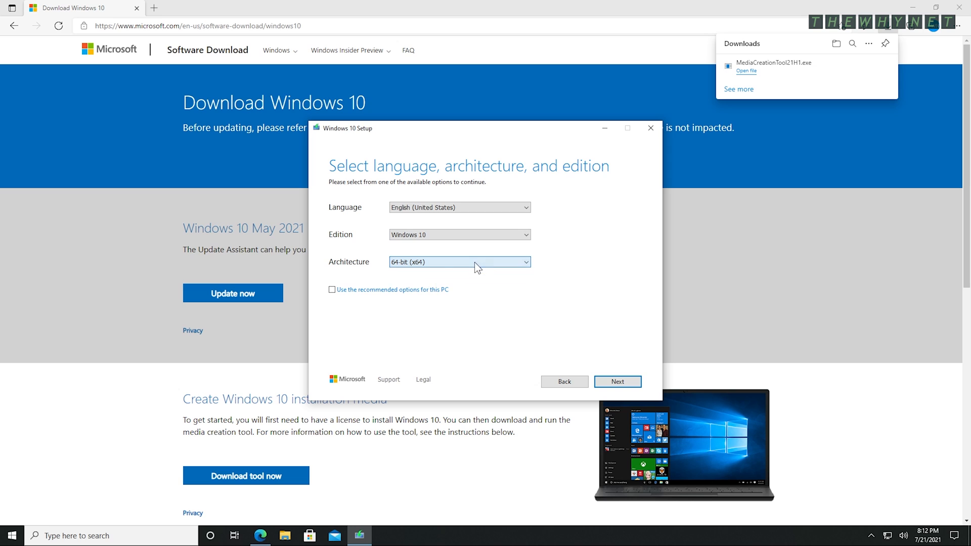
{"action": "left_click", "coordinate": [343, 289]}
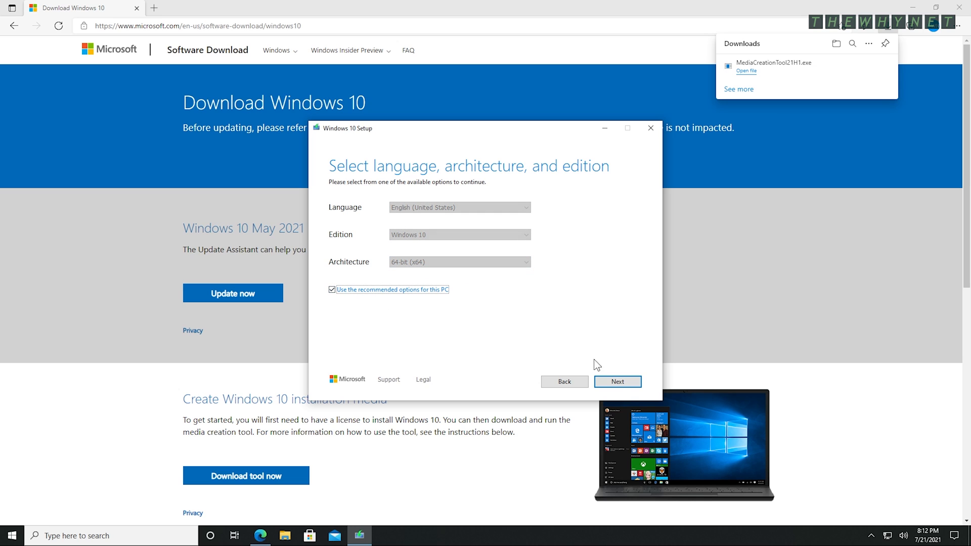
{"action": "left_click", "coordinate": [626, 382]}
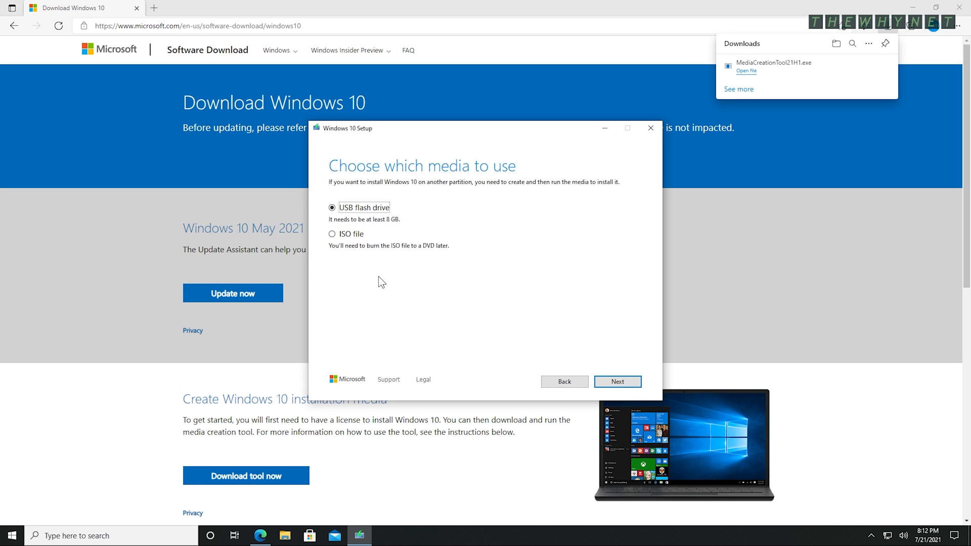
- Save the Windows 10 media as Windows.iso in C:\Temp and finish the Media Creation Tool
{"action": "left_click", "coordinate": [333, 235]}
{"action": "left_click", "coordinate": [611, 386]}
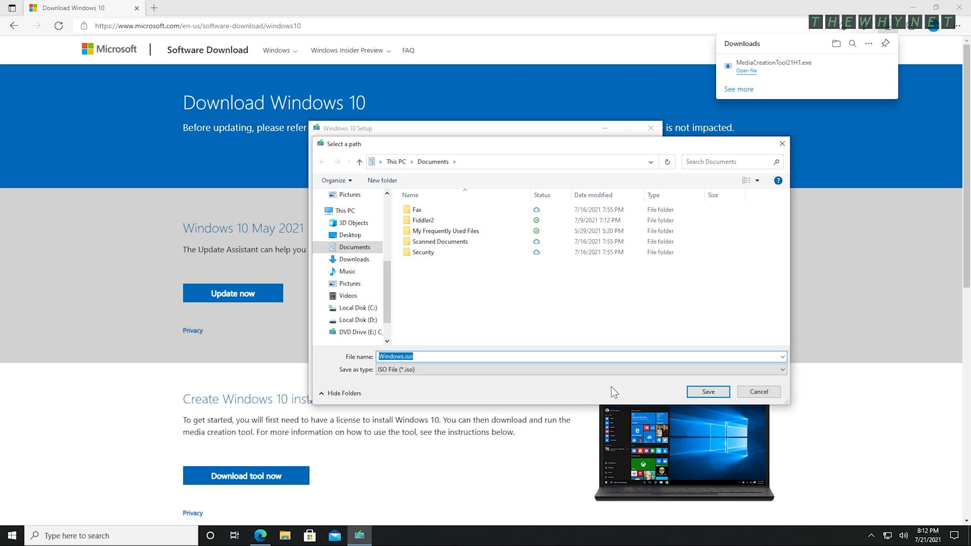
{"action": "left_click", "coordinate": [357, 307]}
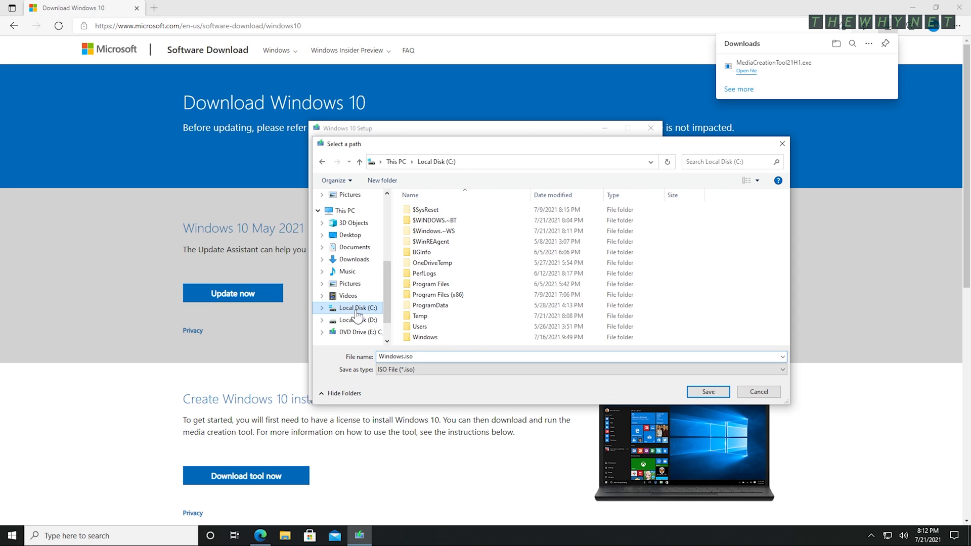
{"action": "double_click", "coordinate": [419, 316]}
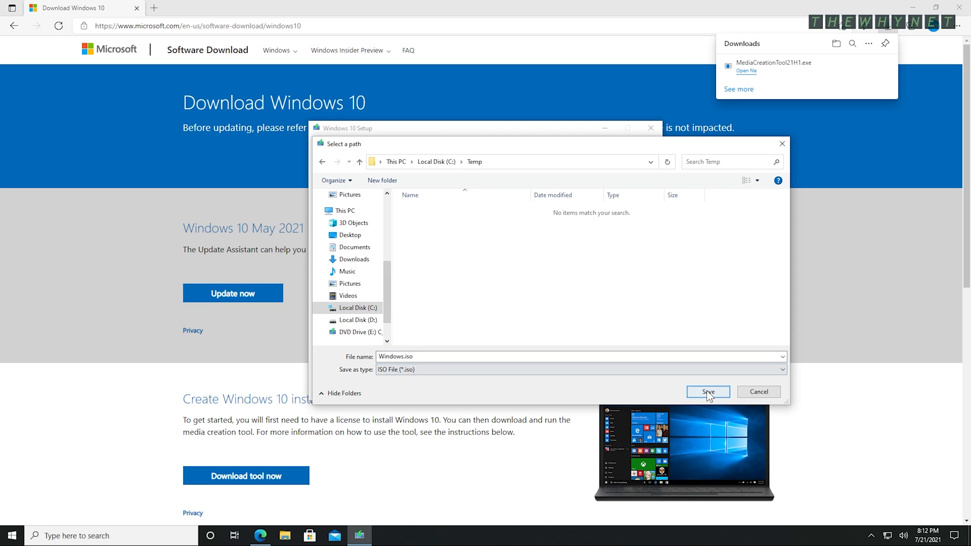
{"action": "left_click", "coordinate": [706, 390]}
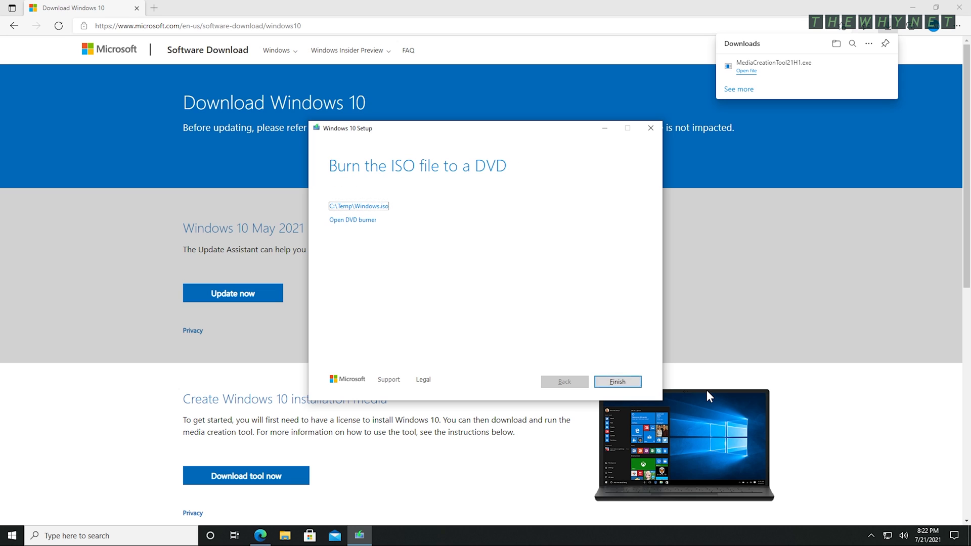
{"action": "left_click", "coordinate": [624, 386]}
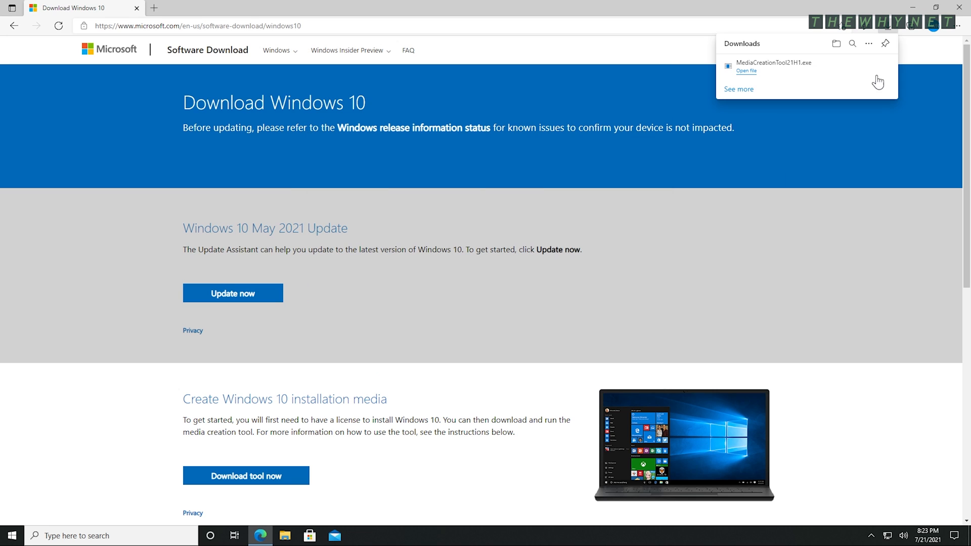
- Reopen Edge on the Ventoy download page and download ventoy-1.0.47-windows.zip from the GitHub releases
{"action": "left_click", "coordinate": [959, 8]}
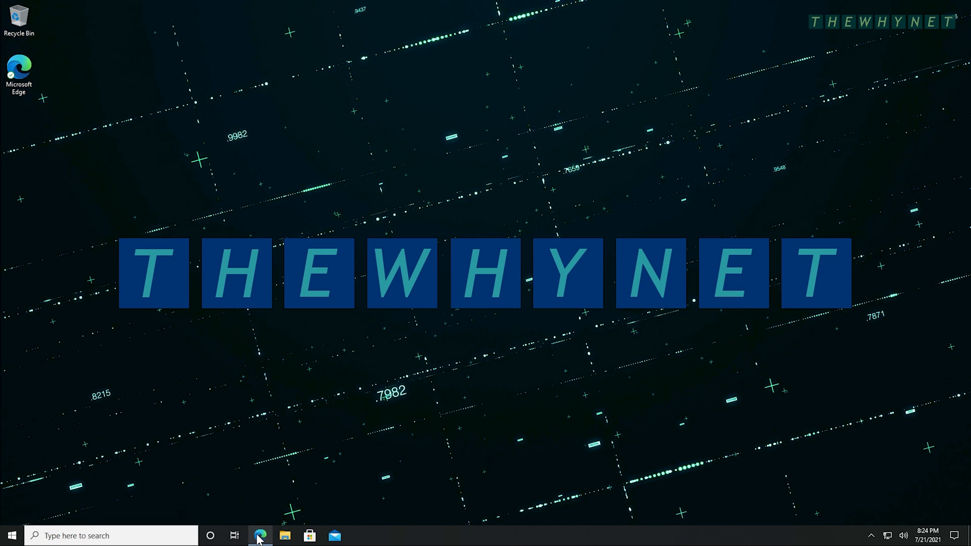
{"action": "left_click", "coordinate": [260, 536]}
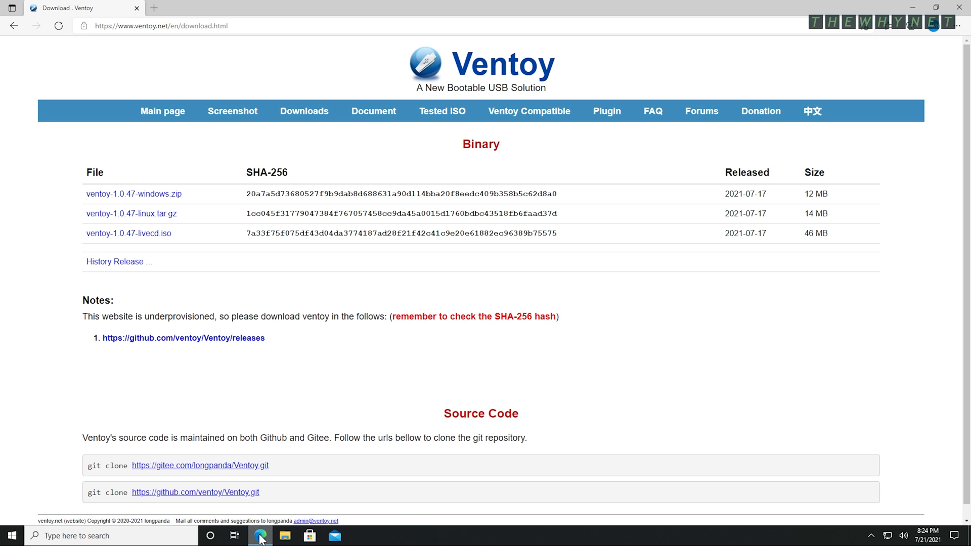
{"action": "left_click", "coordinate": [176, 193]}
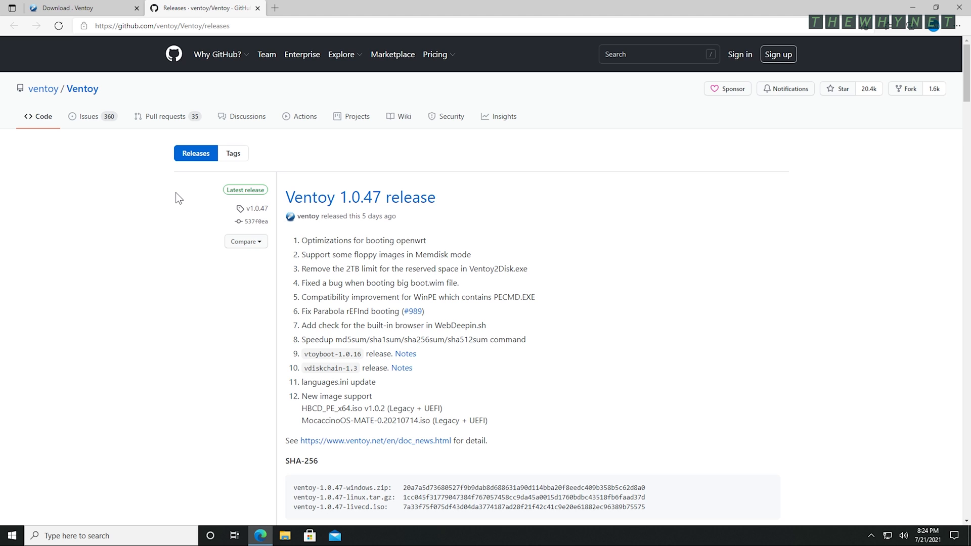
{"action": "scroll", "coordinate": [176, 194], "scroll_direction": "down", "scroll_amount": 6}
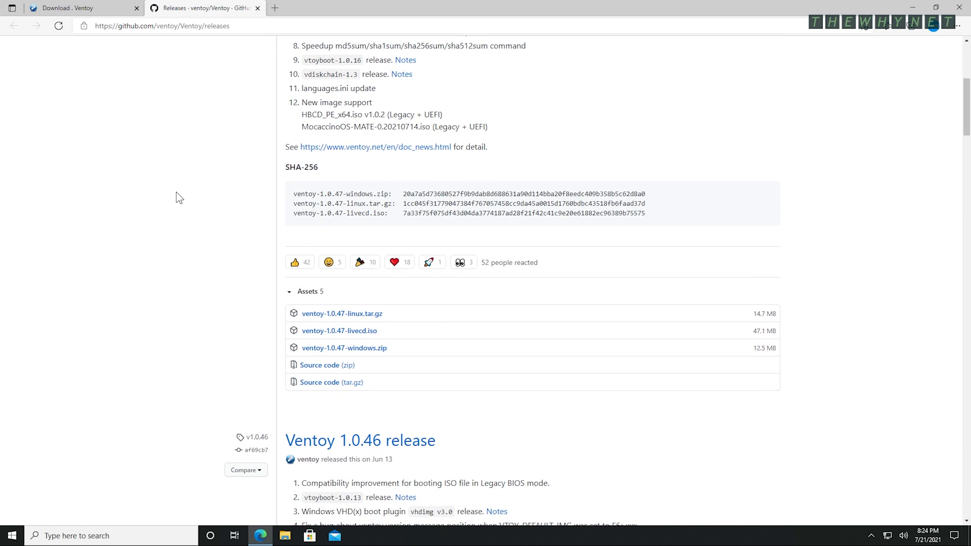
{"action": "left_click", "coordinate": [331, 353]}
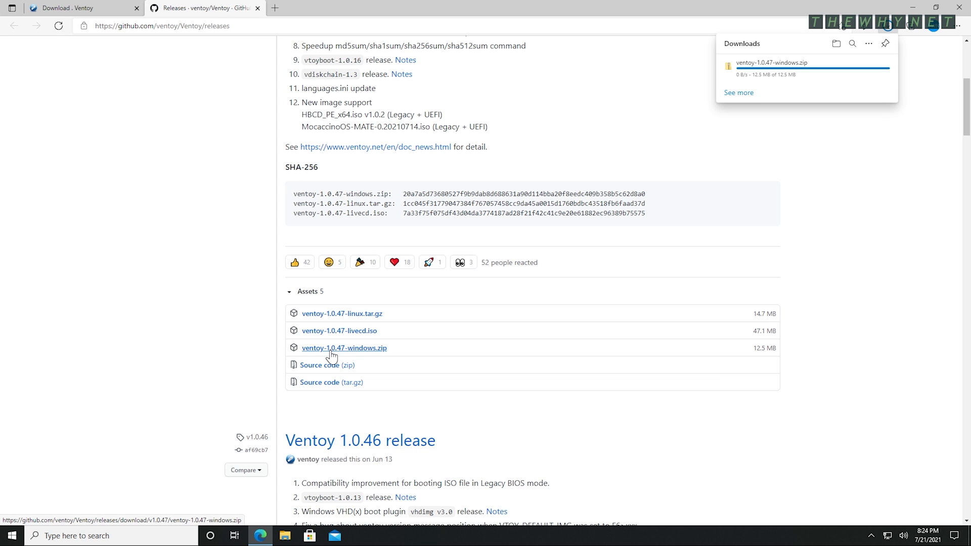
- Extract the ventoy-1.0.47 folder from the zip to the desktop and launch Ventoy2Disk.exe
{"action": "left_click", "coordinate": [748, 72]}
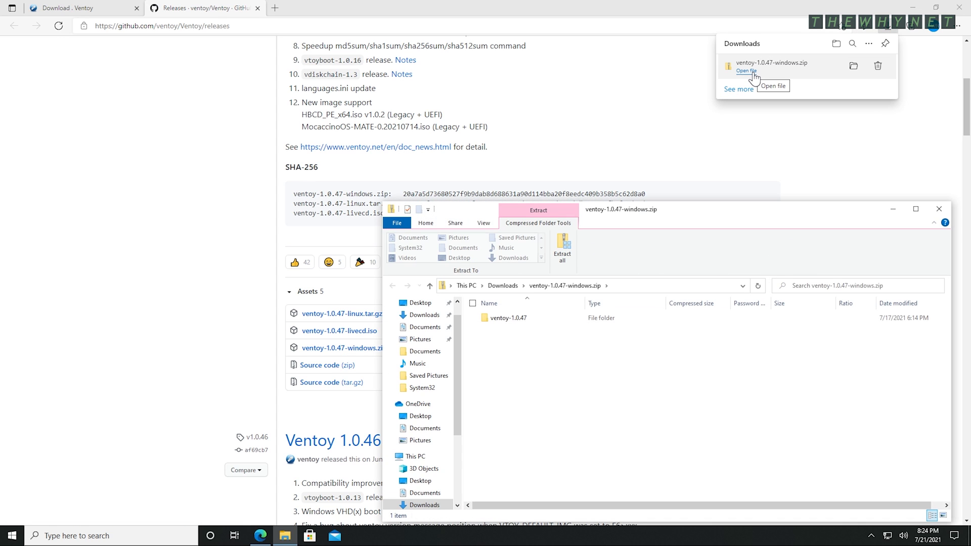
{"action": "left_click", "coordinate": [956, 9]}
{"action": "left_click_drag", "start_coordinate": [504, 320], "coordinate": [270, 153]}
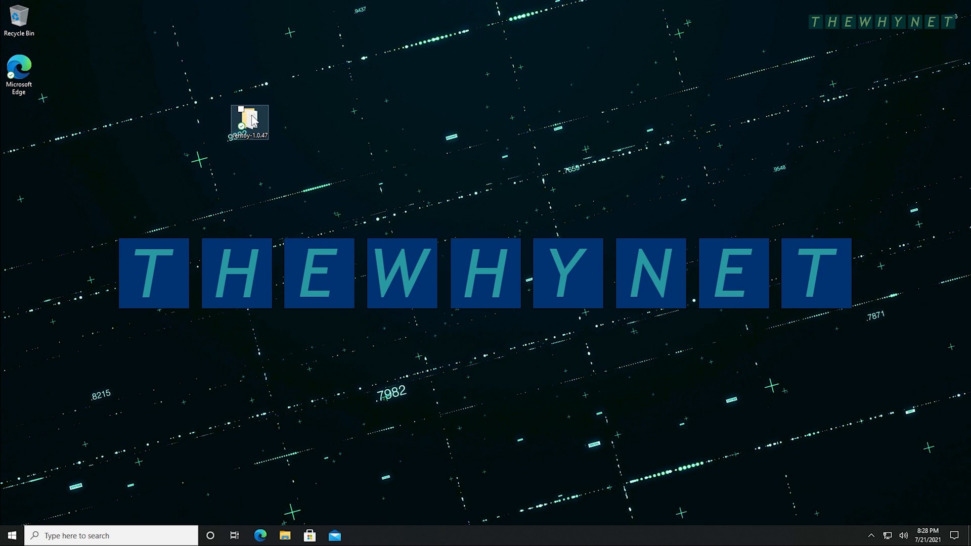
{"action": "double_click", "coordinate": [250, 123]}
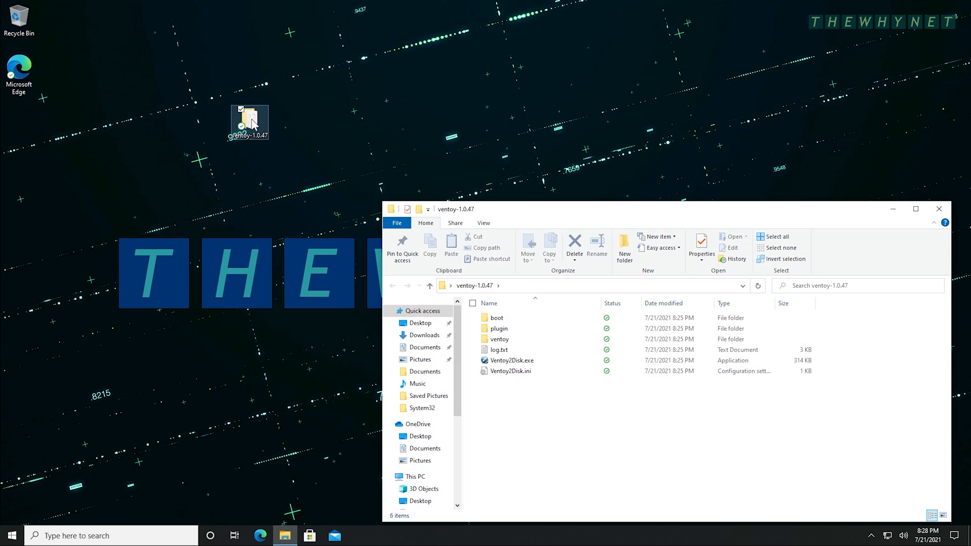
{"action": "double_click", "coordinate": [503, 361]}
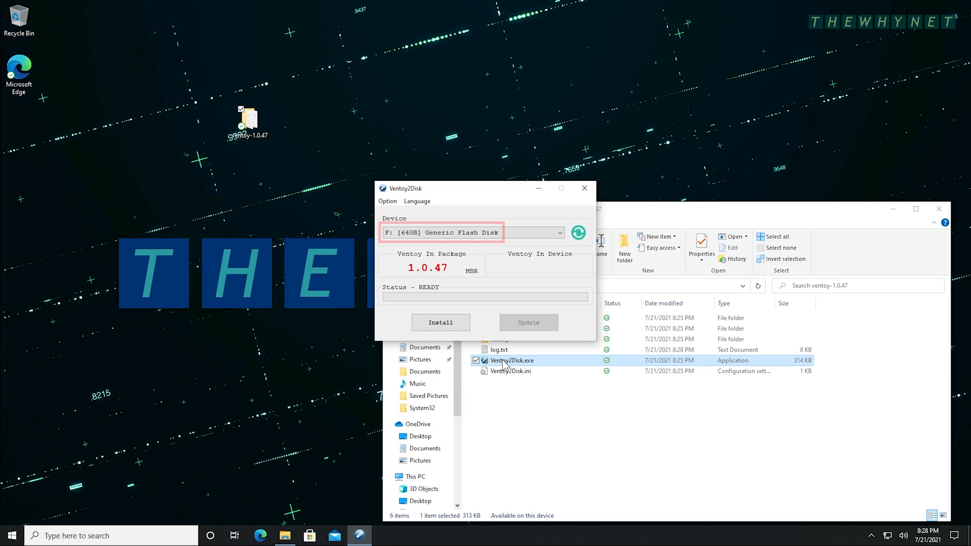
- Install Ventoy onto the 64GB Generic Flash Disk F:, confirming both format warnings
{"action": "left_click", "coordinate": [541, 231]}
{"action": "left_click", "coordinate": [542, 231]}
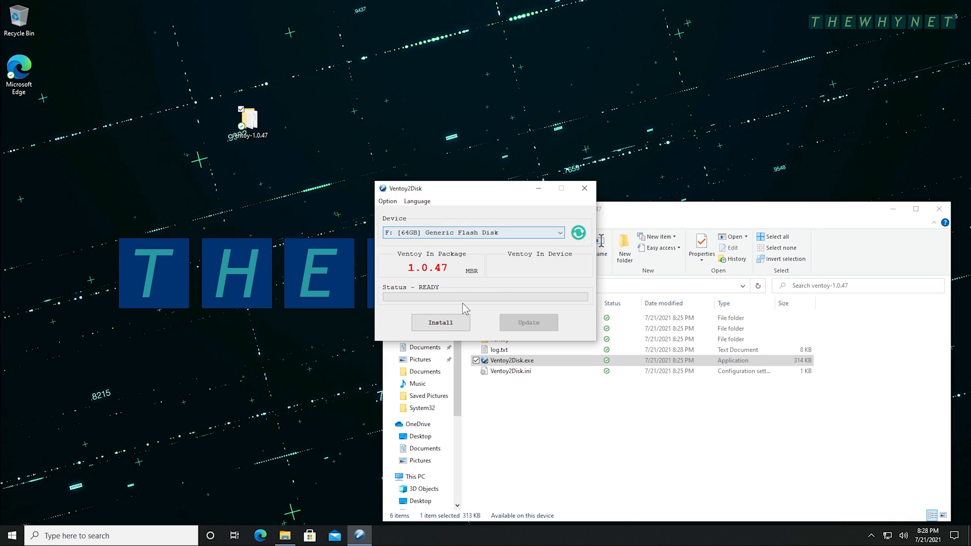
{"action": "left_click", "coordinate": [443, 330]}
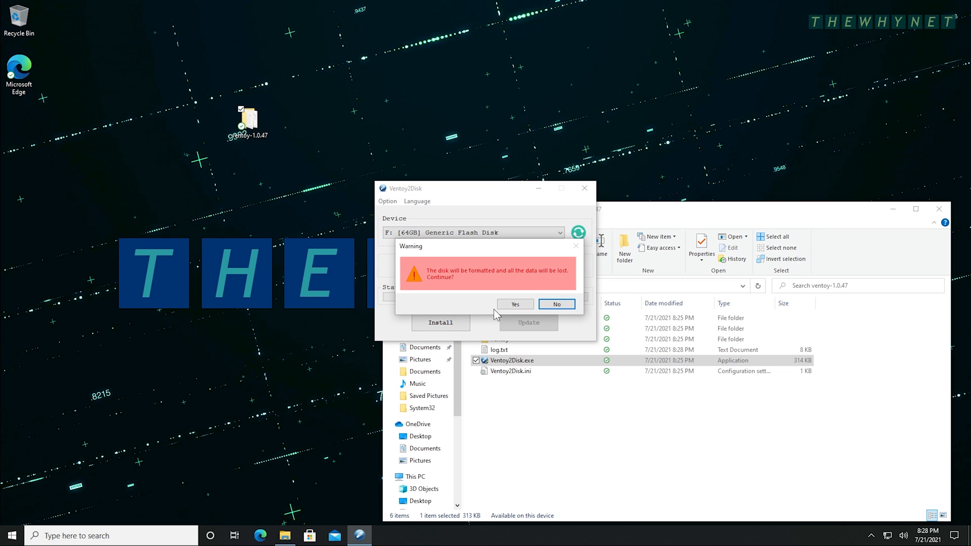
{"action": "left_click", "coordinate": [515, 304]}
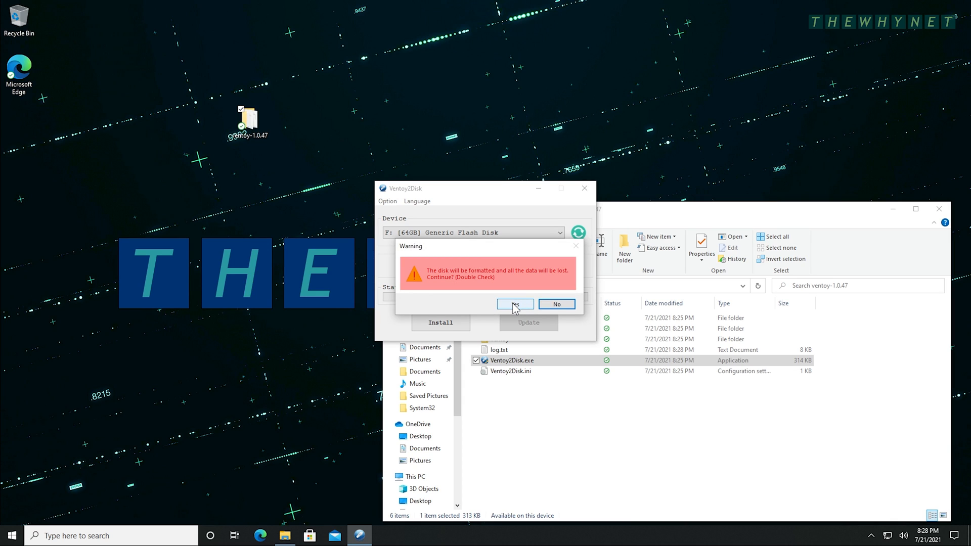
{"action": "left_click", "coordinate": [515, 304]}
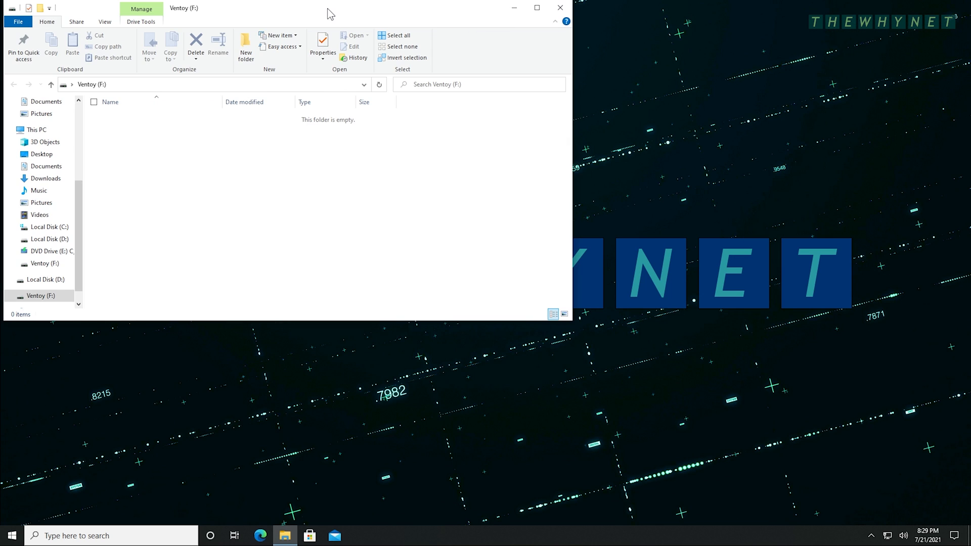
- Copy Windows.iso from C:\Temp onto the Ventoy (F:) drive in a second Explorer window
{"action": "left_click_drag", "start_coordinate": [329, 10], "coordinate": [700, 206]}
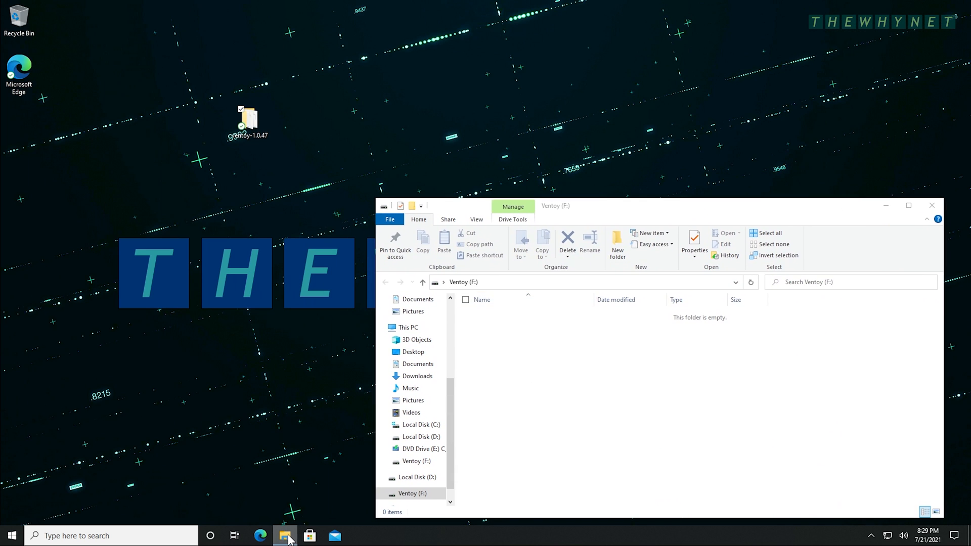
{"action": "middle_click", "coordinate": [285, 535]}
{"action": "left_click", "coordinate": [412, 276]}
{"action": "double_click", "coordinate": [562, 232]}
{"action": "double_click", "coordinate": [501, 234]}
{"action": "left_click_drag", "start_coordinate": [510, 118], "coordinate": [578, 386]}
{"action": "left_click", "coordinate": [579, 387]}
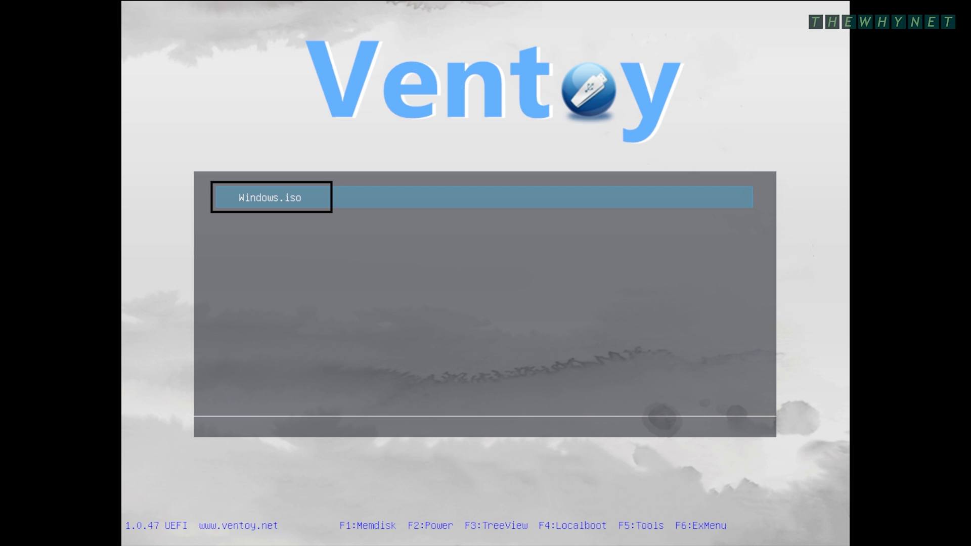
- Boot Windows.iso from the Ventoy menu and confirm booting from the installation image
{"action": "key", "text": "Return"}
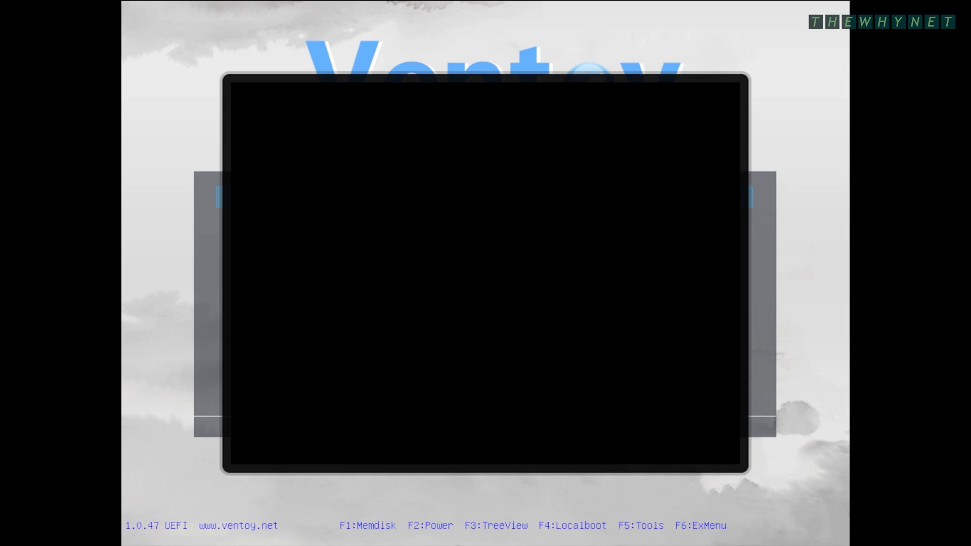
{"action": "key", "text": "Return"}
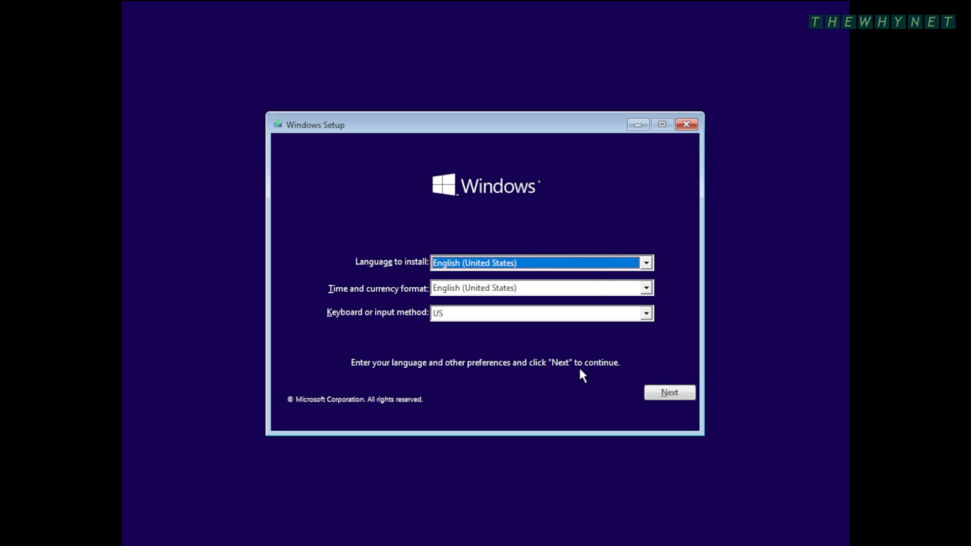
- Keep English (United States) for language and time format and the US keyboard, then continue
{"action": "left_click", "coordinate": [604, 263]}
{"action": "left_click", "coordinate": [604, 264]}
{"action": "left_click", "coordinate": [610, 292]}
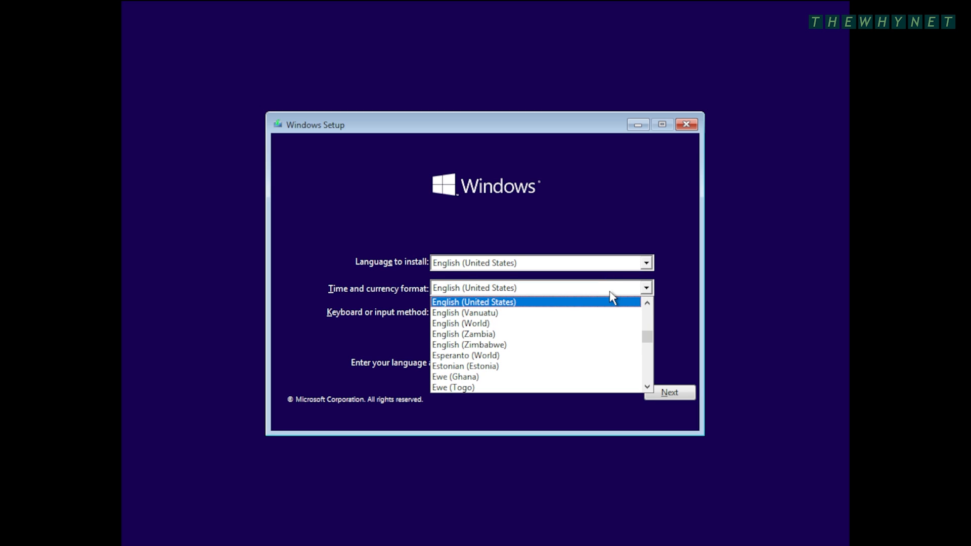
{"action": "left_click", "coordinate": [610, 292]}
{"action": "left_click", "coordinate": [607, 314]}
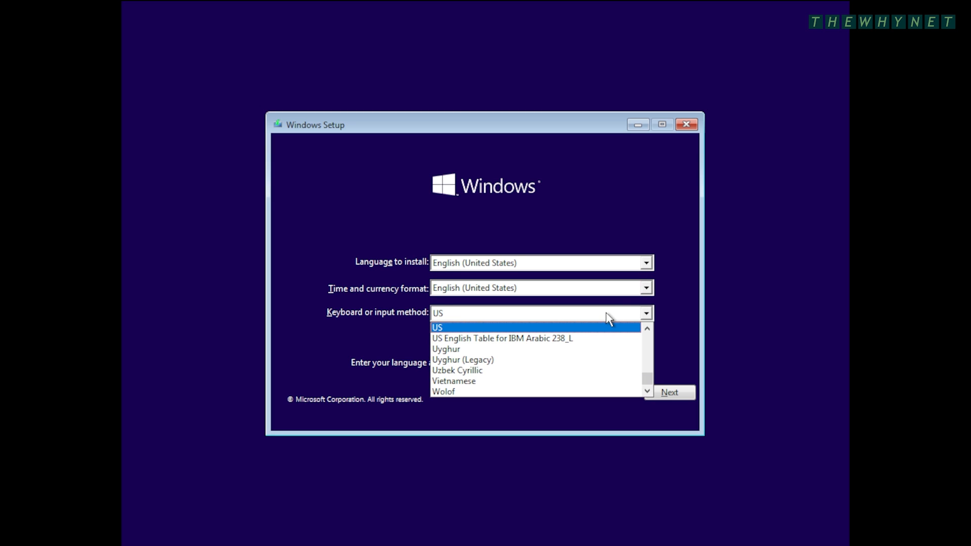
{"action": "left_click", "coordinate": [607, 315]}
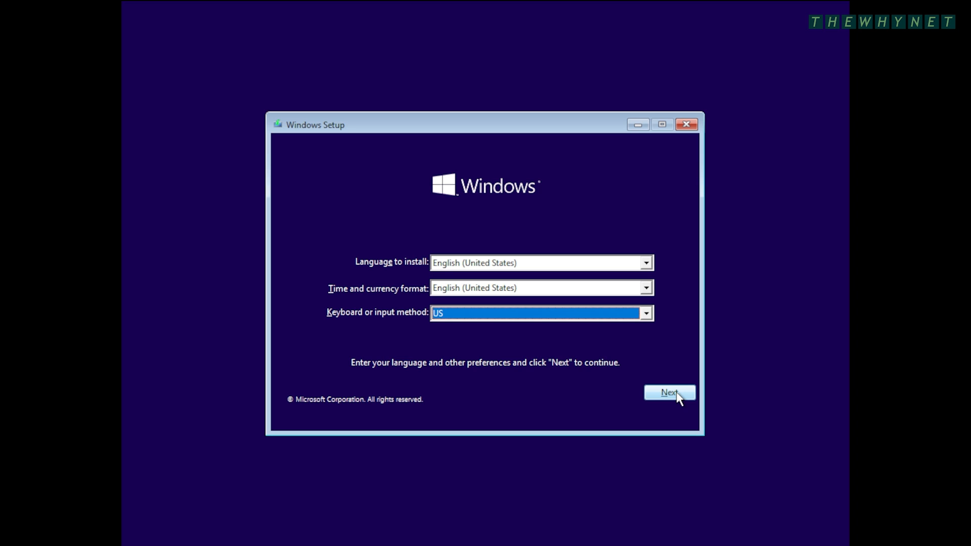
{"action": "left_click", "coordinate": [670, 393]}
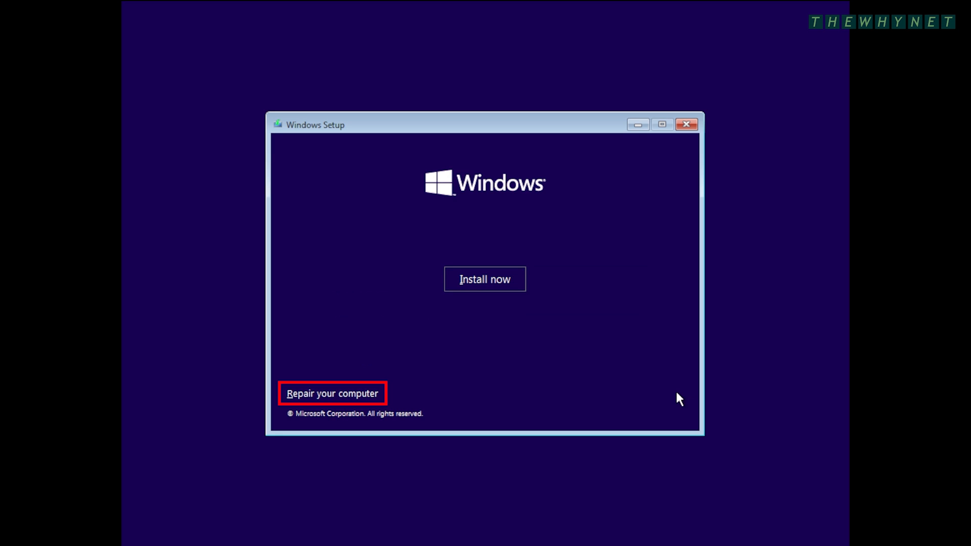
- Start a Custom install of Windows 10 Home with no product key and accept the license terms
{"action": "left_click", "coordinate": [500, 286]}
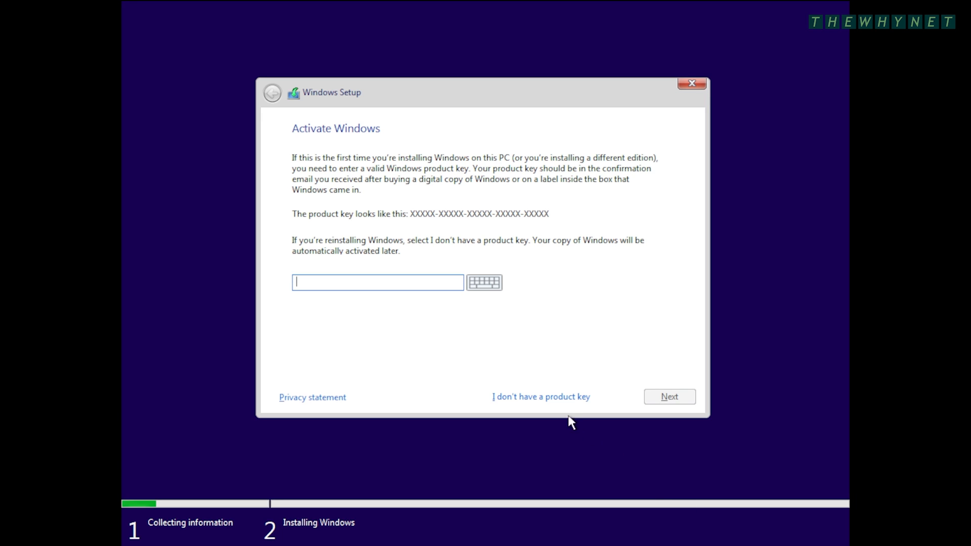
{"action": "left_click", "coordinate": [554, 401]}
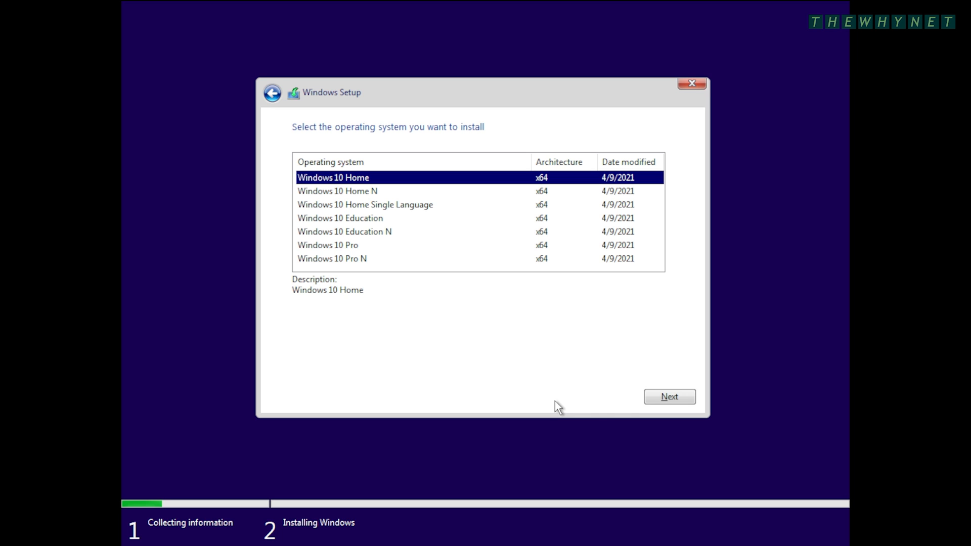
{"action": "left_click", "coordinate": [672, 399]}
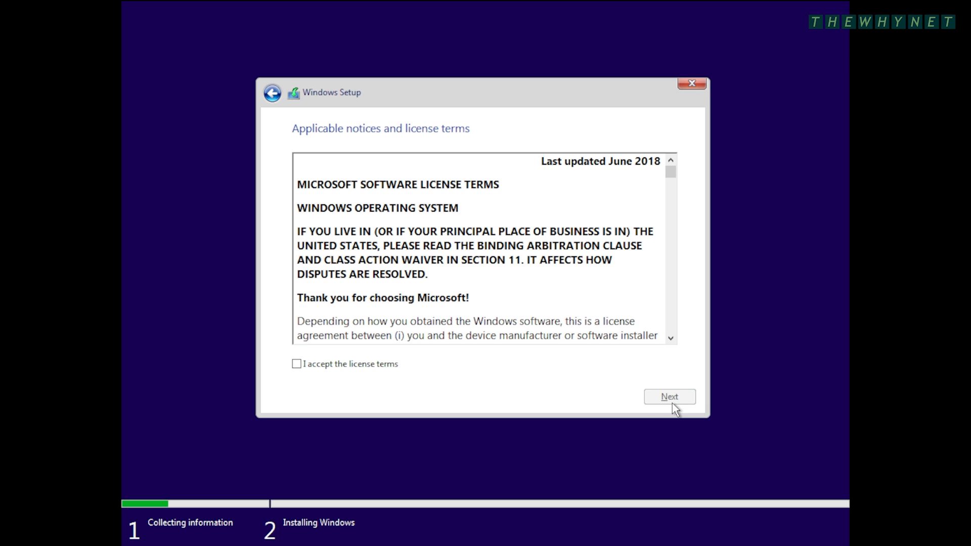
{"action": "left_click", "coordinate": [368, 365]}
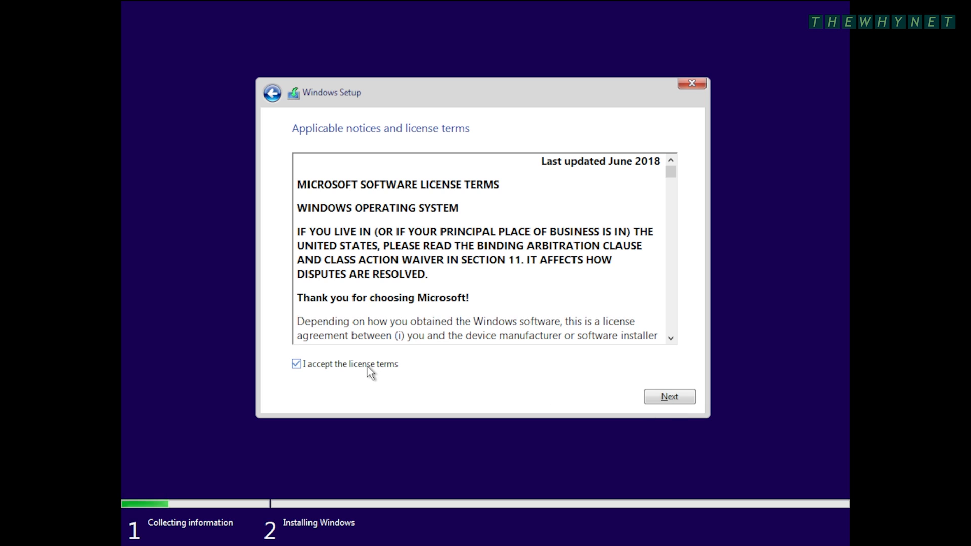
{"action": "left_click", "coordinate": [669, 398]}
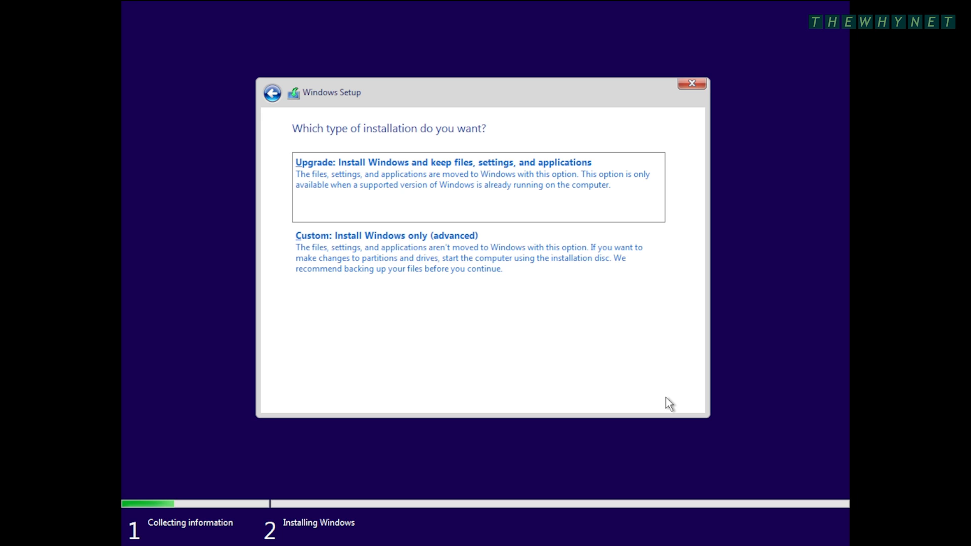
{"action": "left_click", "coordinate": [459, 264]}
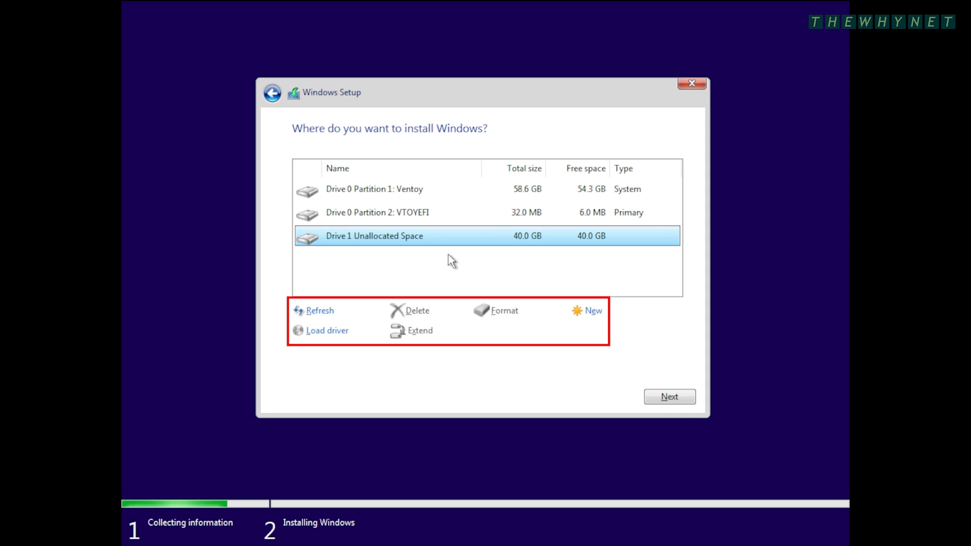
- Install Windows onto Drive 1's 40.0 GB Unallocated Space
{"action": "left_click", "coordinate": [663, 397]}
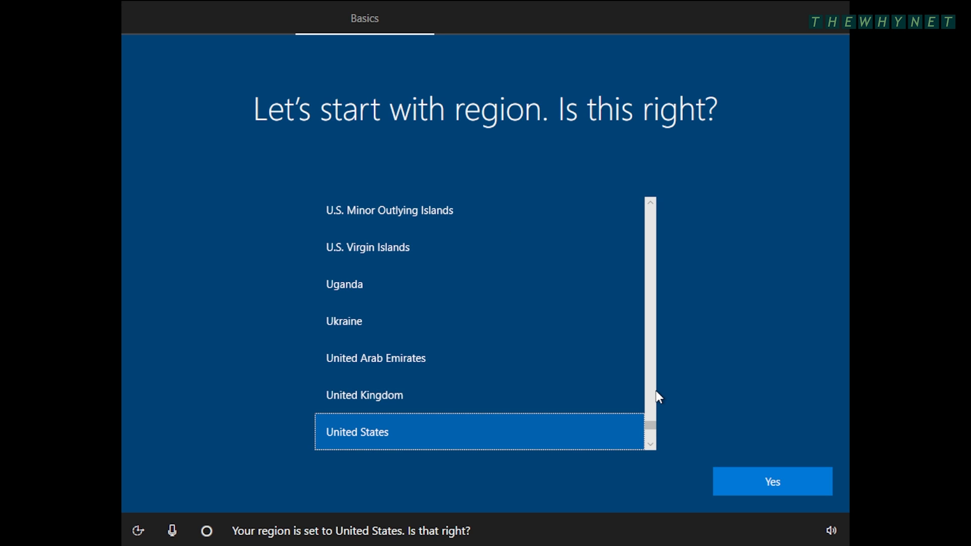
- Confirm United States as the region
{"action": "left_click", "coordinate": [770, 482]}
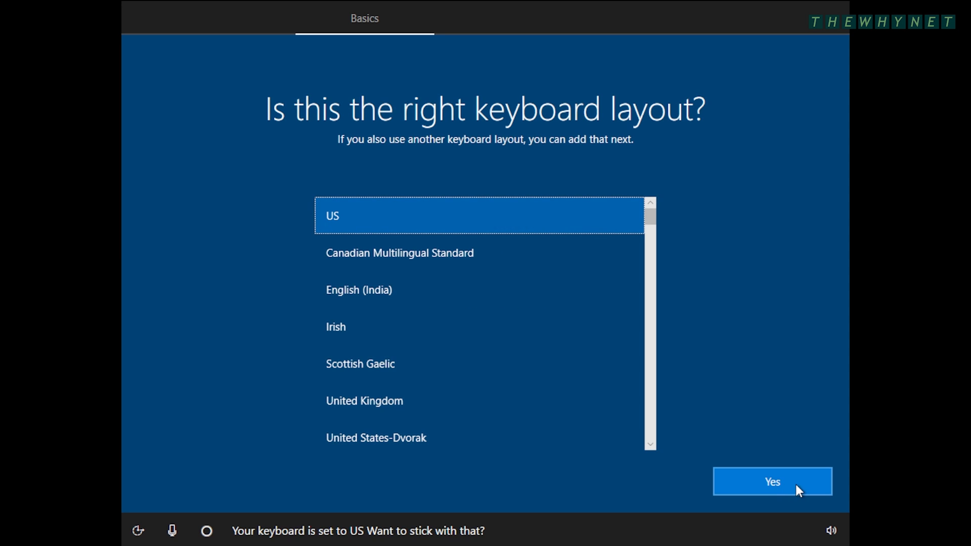
- Keep the US keyboard layout and add US as a second keyboard layout
{"action": "left_click", "coordinate": [795, 482]}
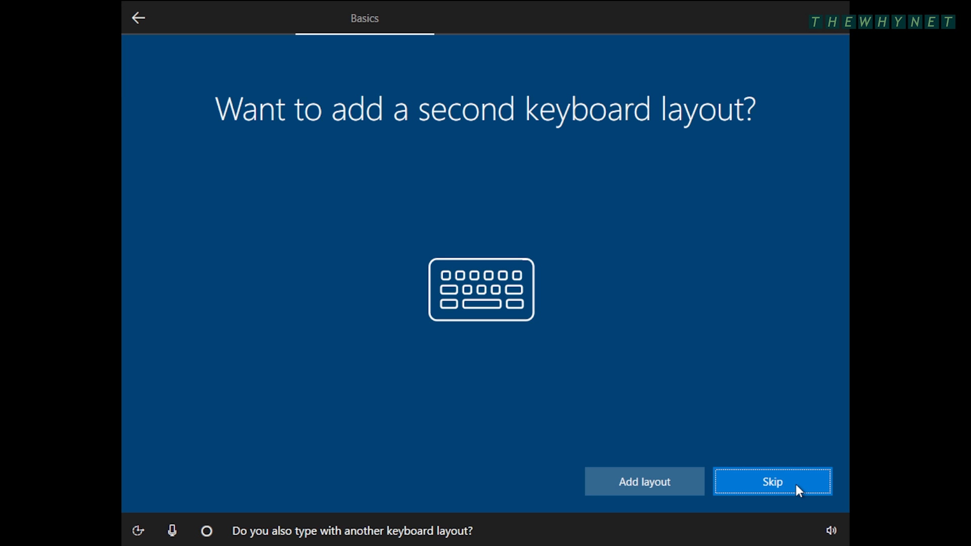
{"action": "left_click", "coordinate": [676, 481]}
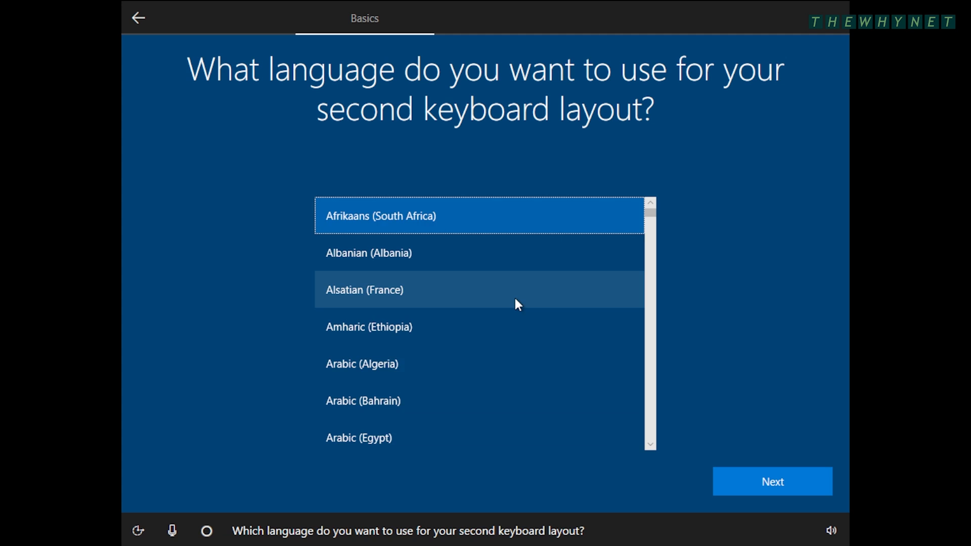
{"action": "scroll", "coordinate": [515, 299], "scroll_direction": "down", "scroll_amount": 15}
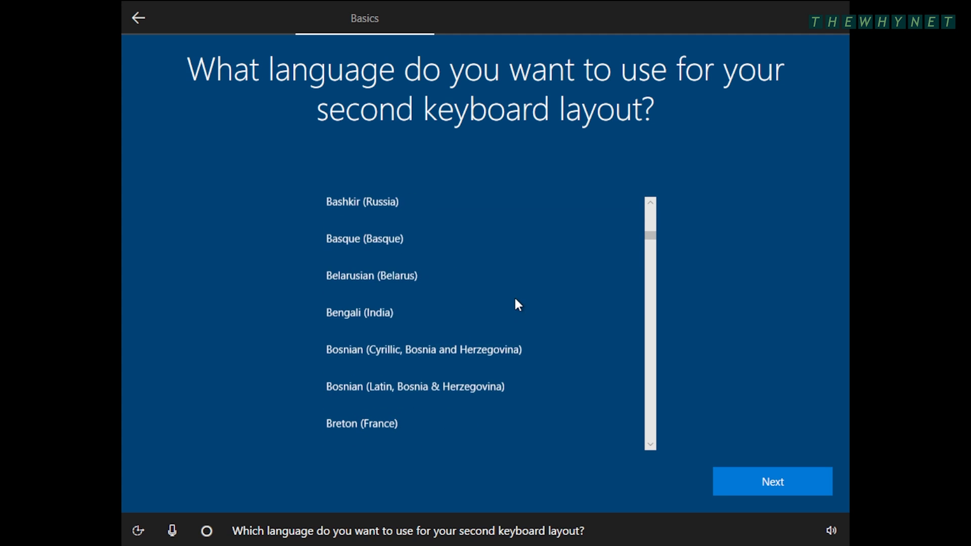
{"action": "scroll", "coordinate": [516, 299], "scroll_direction": "down", "scroll_amount": 5}
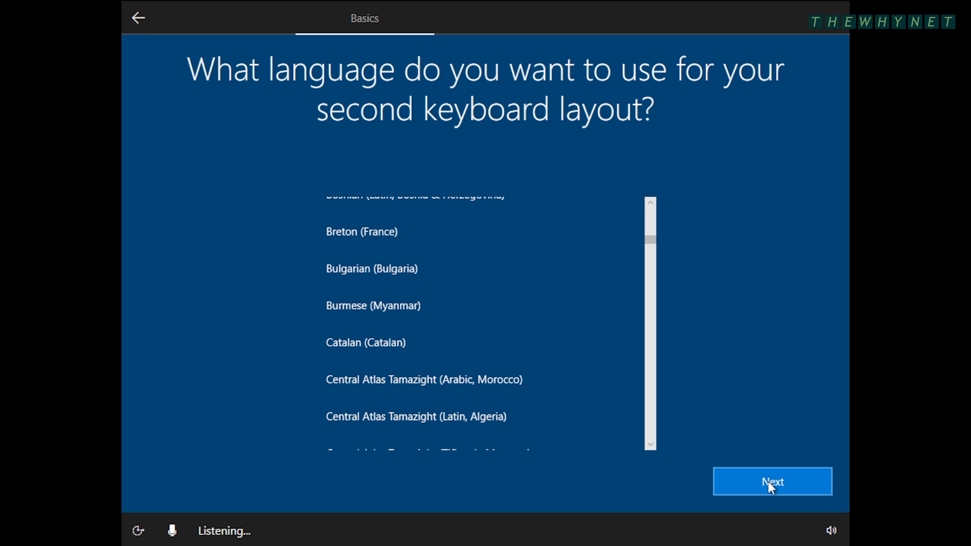
{"action": "left_click", "coordinate": [769, 481]}
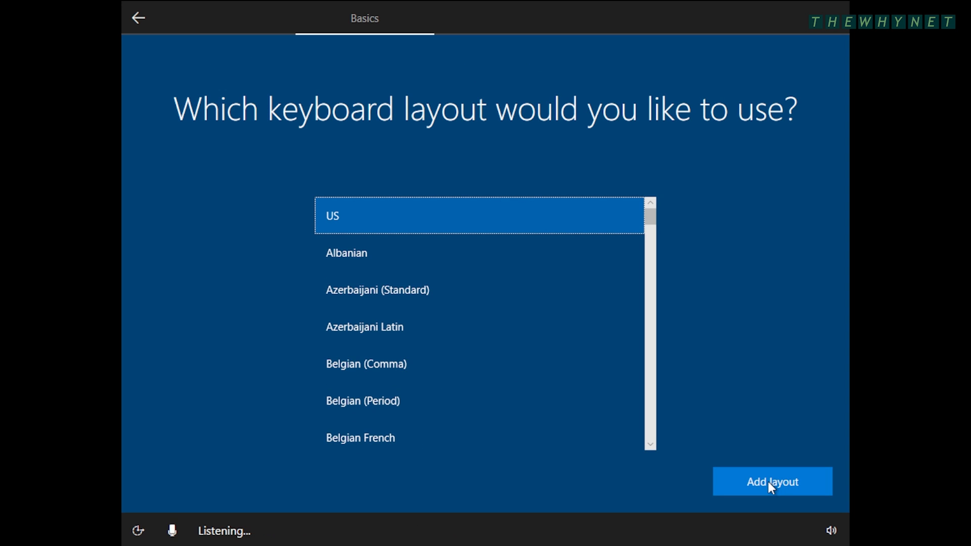
{"action": "left_click", "coordinate": [768, 482]}
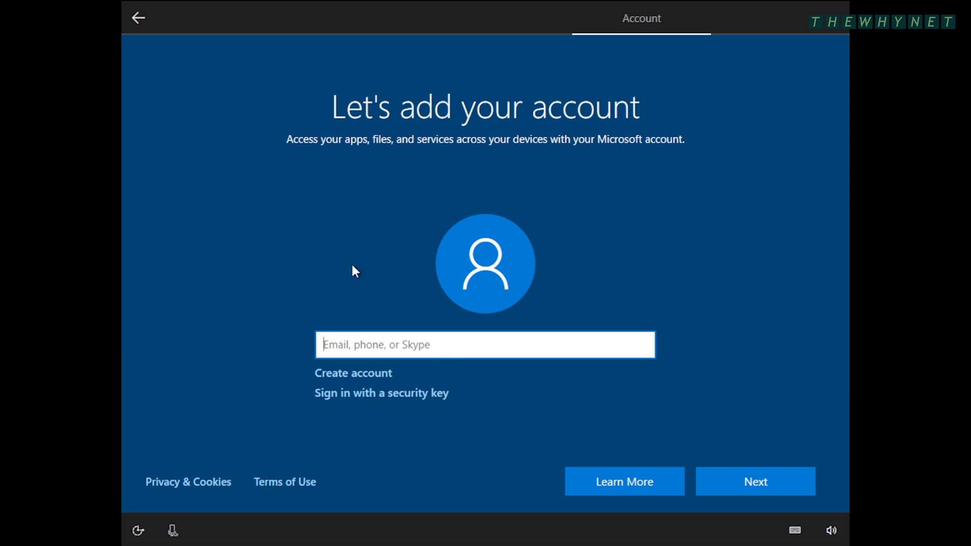
- Back out of Microsoft account creation to the offline 'Who's going to use this PC?' page
{"action": "left_click", "coordinate": [138, 19]}
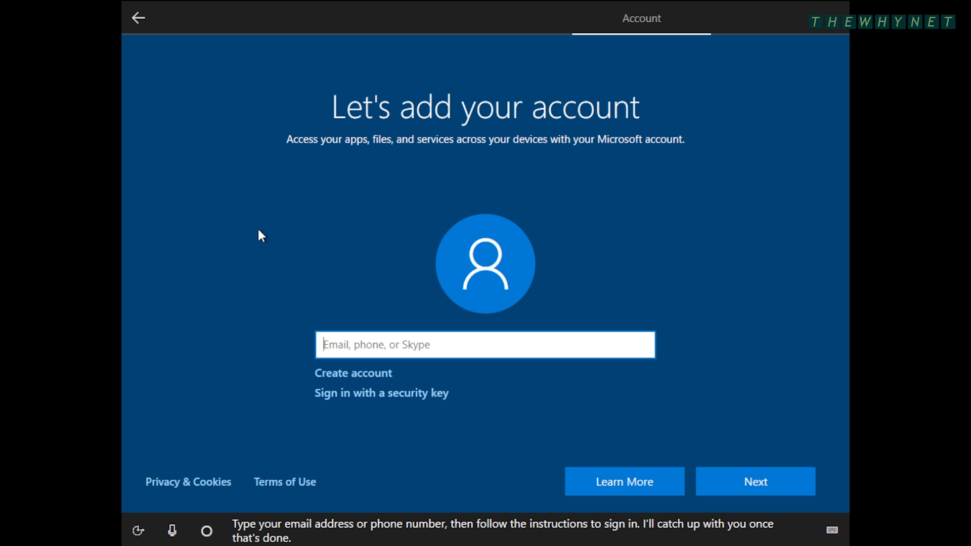
{"action": "left_click", "coordinate": [365, 374]}
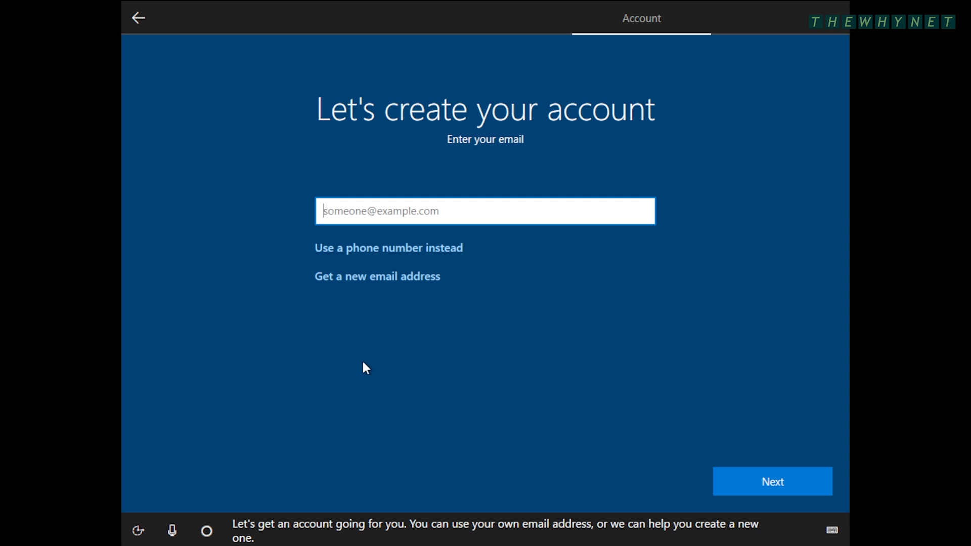
{"action": "left_click", "coordinate": [143, 26]}
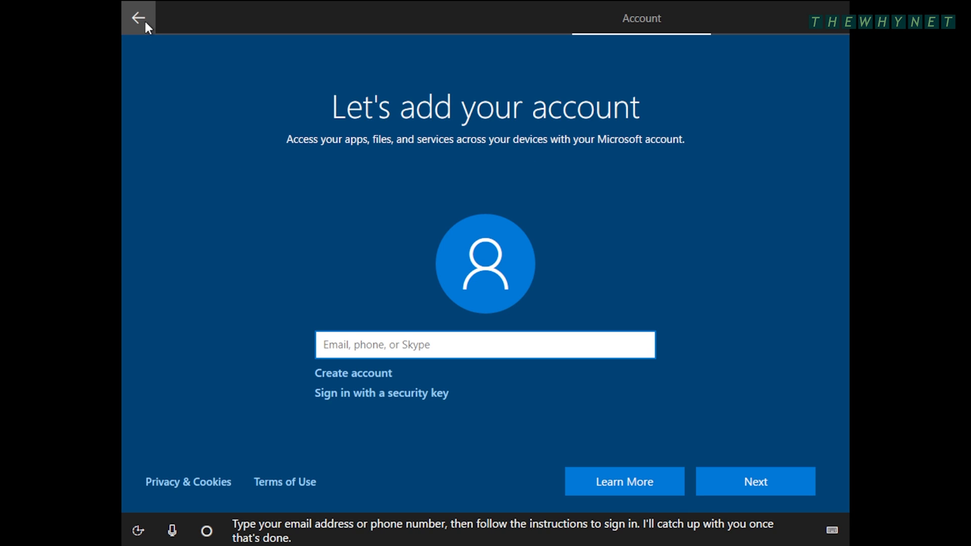
{"action": "left_click", "coordinate": [143, 18]}
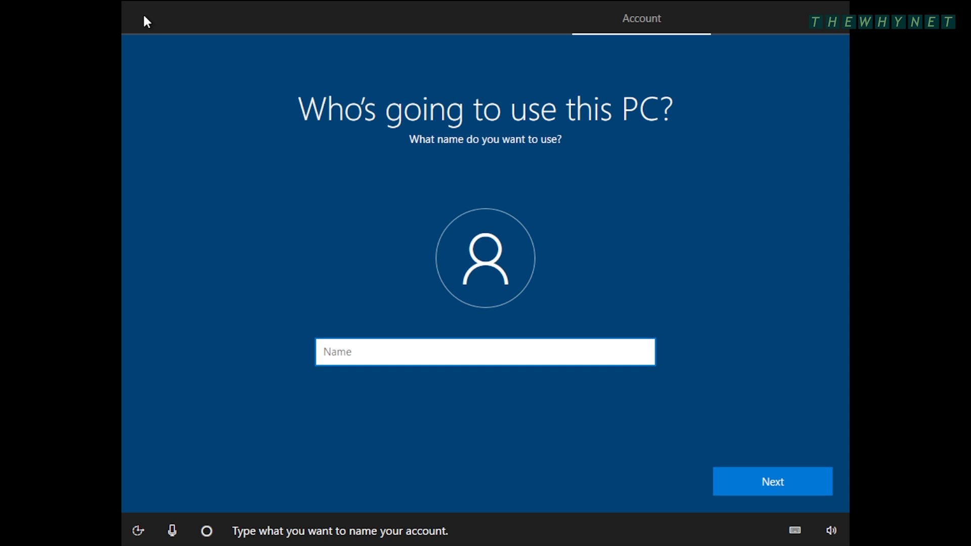
- Create the local account 'admin' and enter and confirm its password
{"action": "type", "text": "admin"}
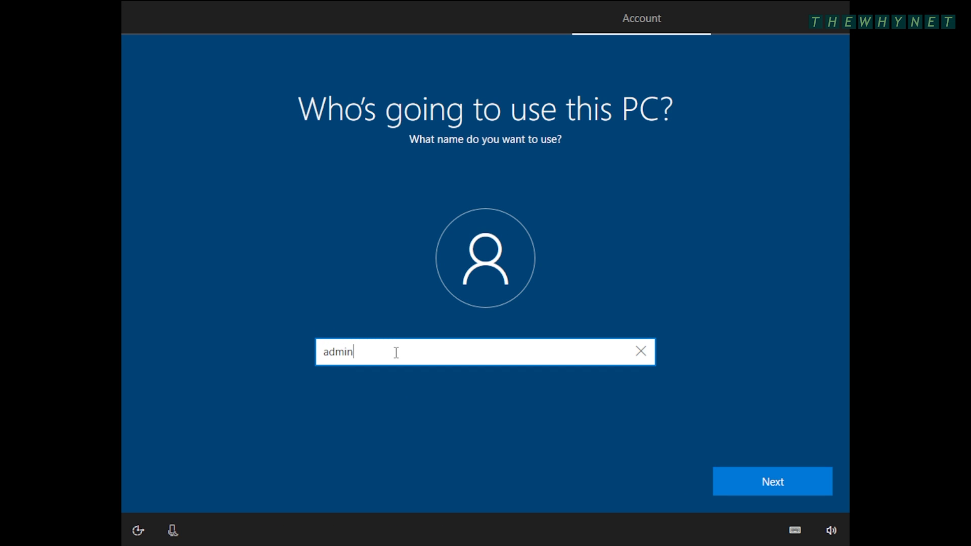
{"action": "key", "text": "Return"}
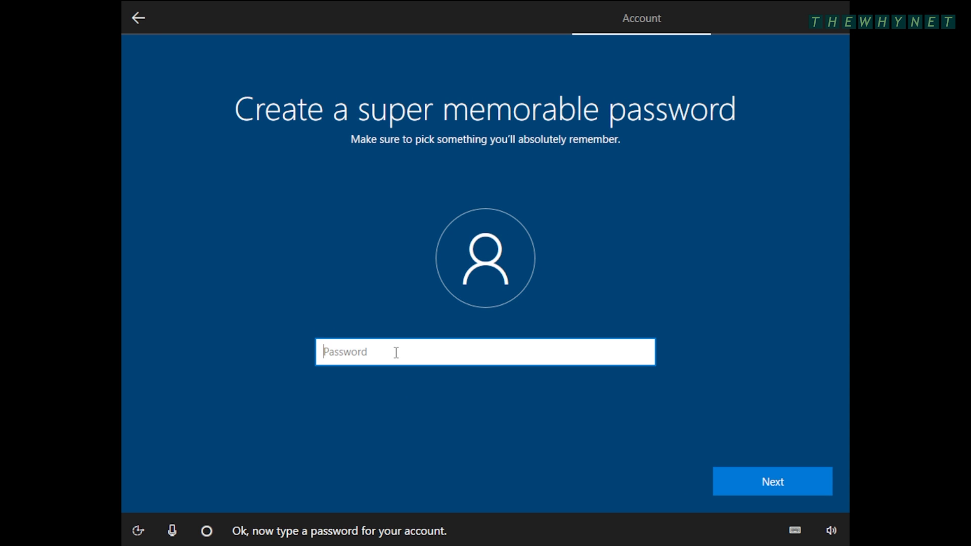
{"action": "type", "text": "**********"}
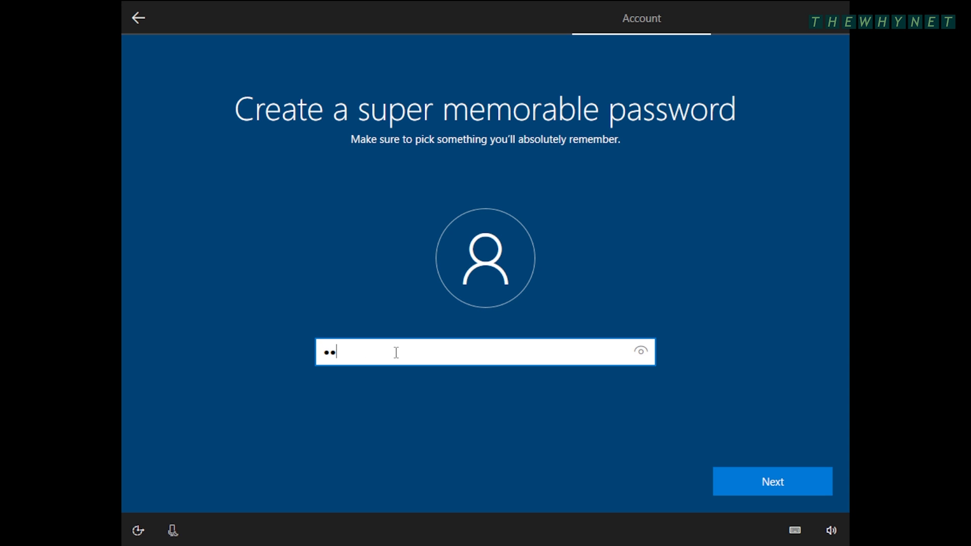
{"action": "key", "text": "Return"}
{"action": "type", "text": "**********"}
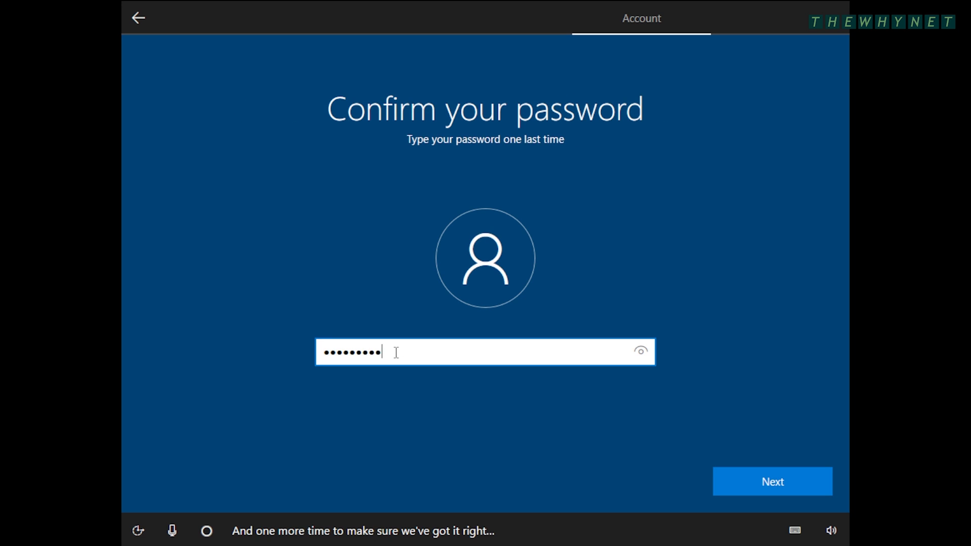
{"action": "key", "text": "Return"}
- Choose the first pet's name as security question 1 and type its answer
{"action": "key", "text": "Down"}
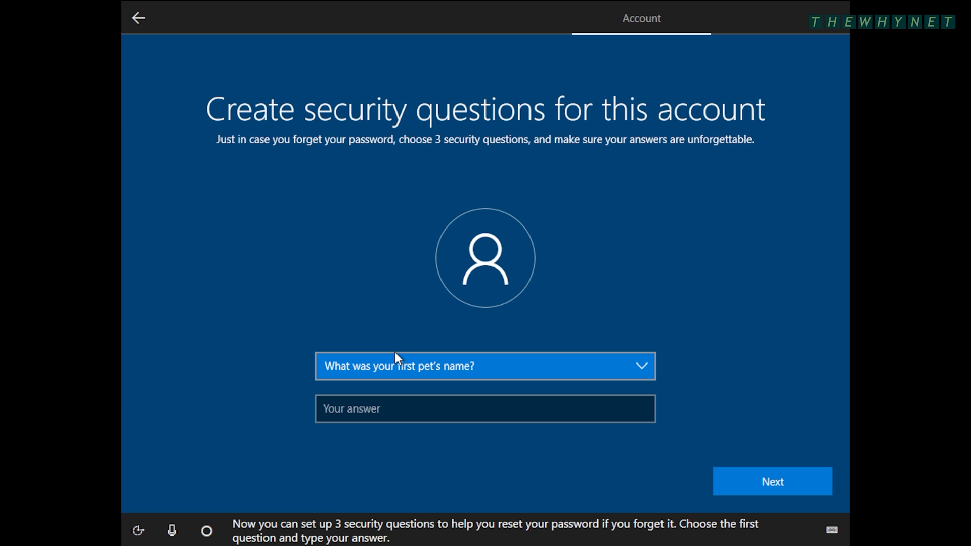
{"action": "left_click", "coordinate": [447, 418]}
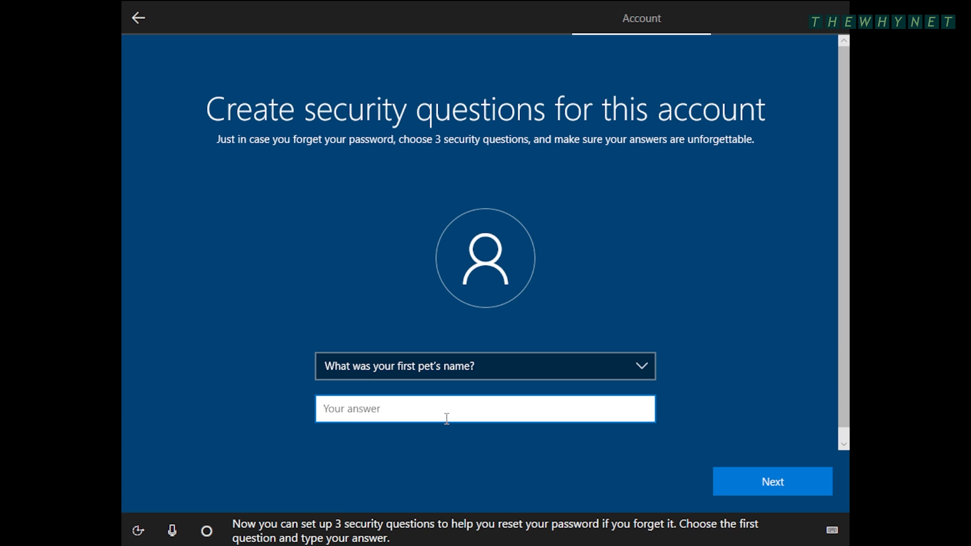
{"action": "type", "text": "Jake"}
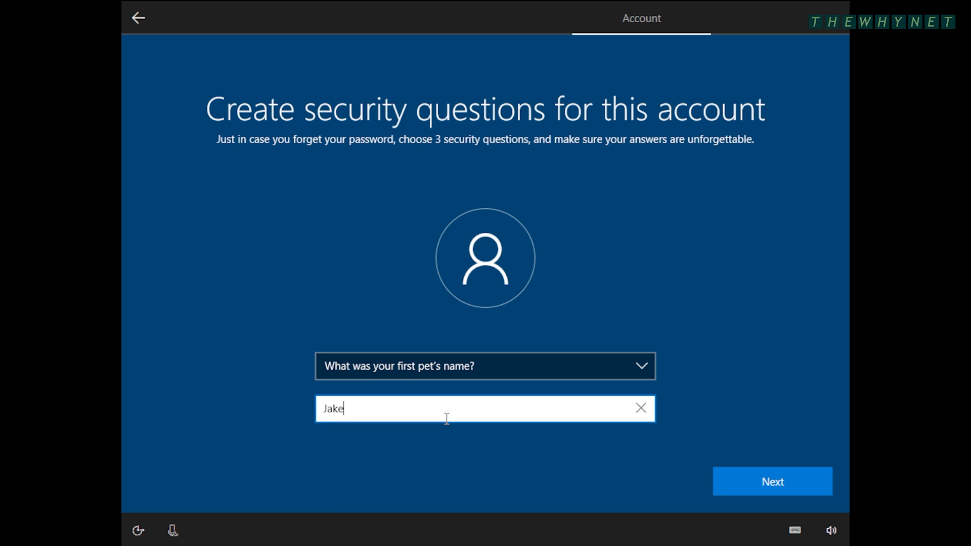
{"action": "key", "text": "Return"}
- Choose the childhood nickname as security question 2 and type its answer
{"action": "left_click", "coordinate": [470, 370]}
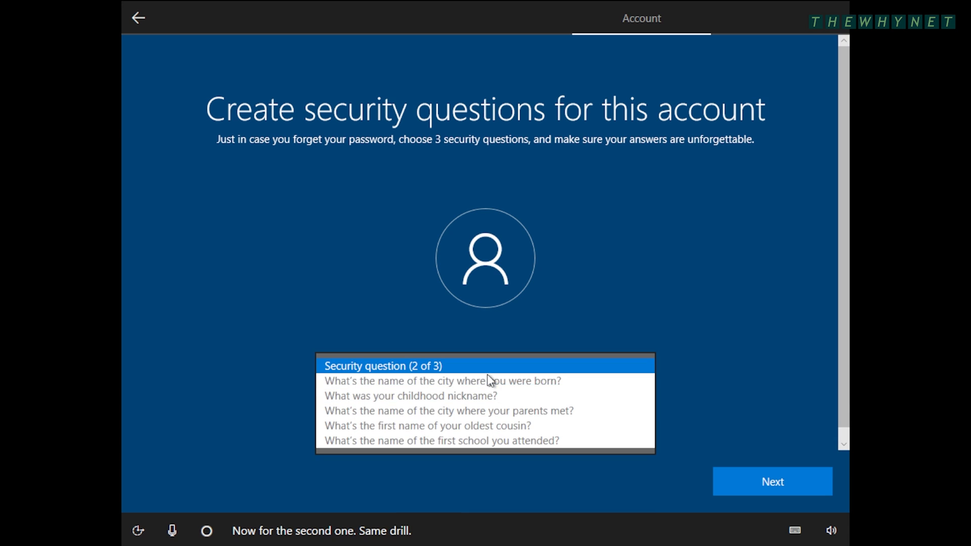
{"action": "left_click", "coordinate": [516, 395]}
{"action": "left_click", "coordinate": [489, 413]}
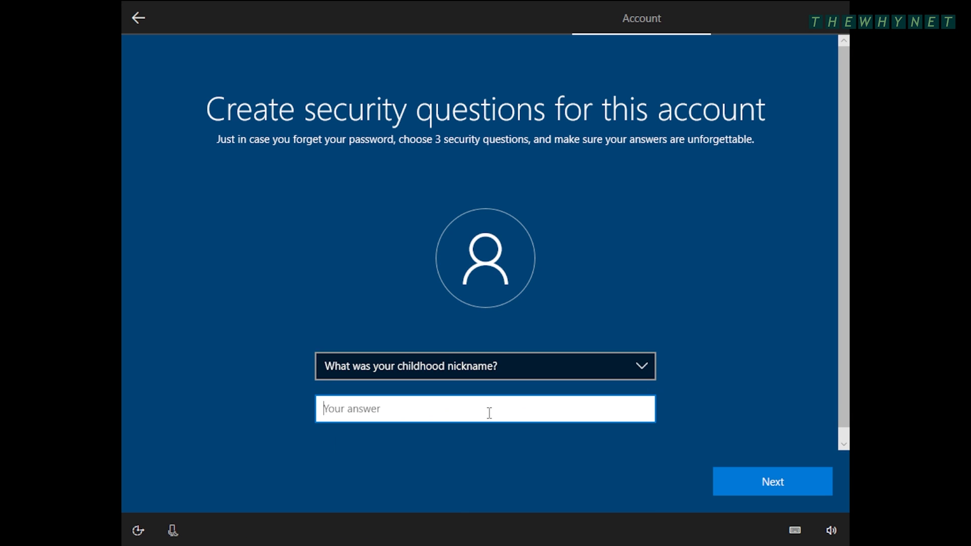
{"action": "type", "text": "bigboy"}
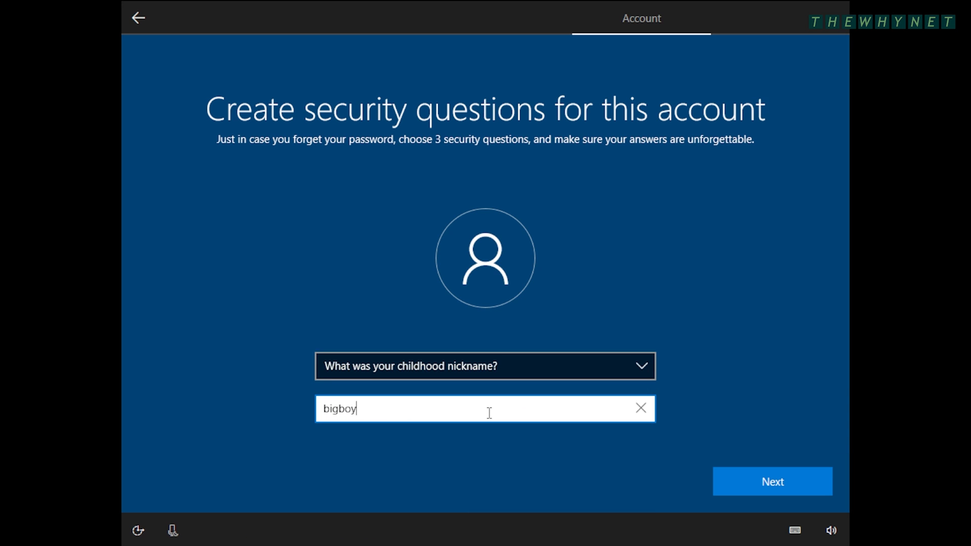
{"action": "key", "text": "Return"}
- Choose the oldest cousin's first name as security question 3 and submit its answer
{"action": "left_click", "coordinate": [510, 373]}
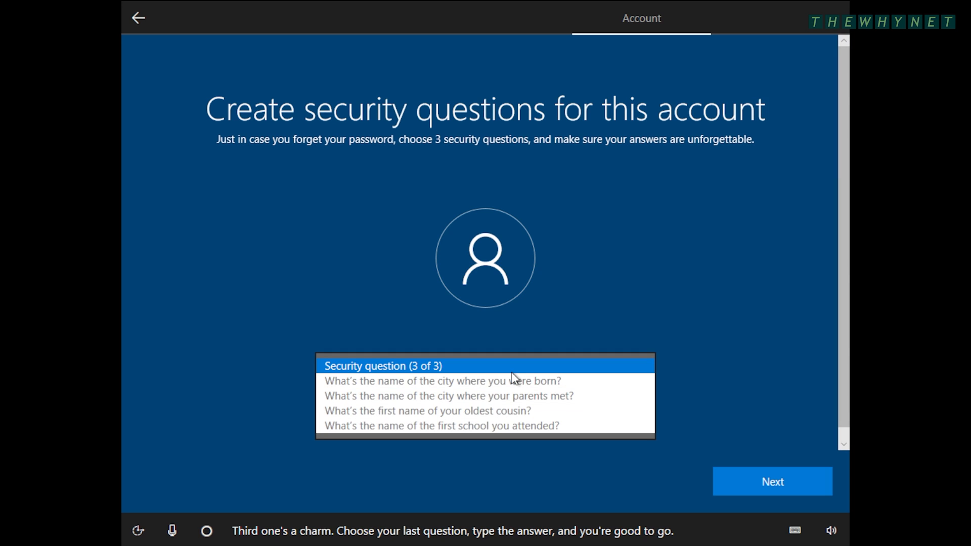
{"action": "left_click", "coordinate": [501, 411]}
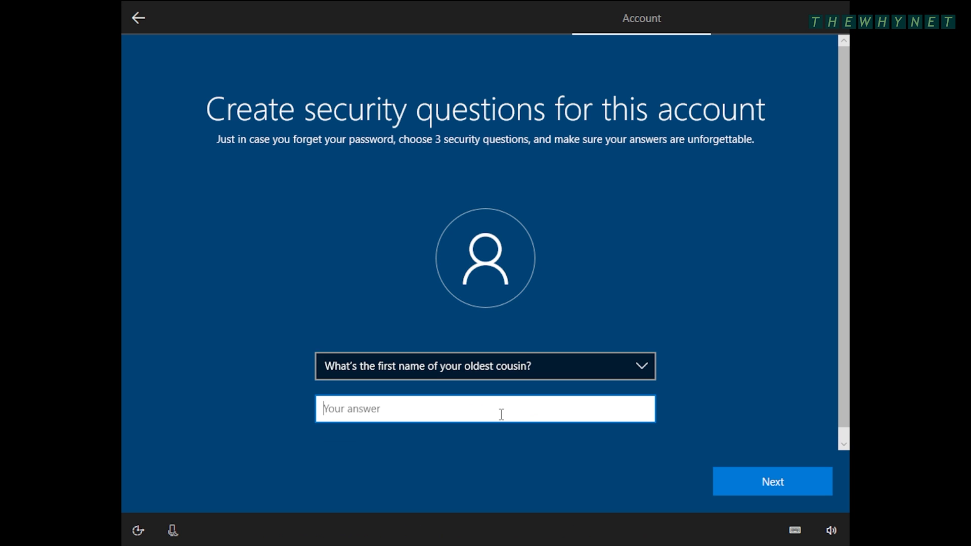
{"action": "type", "text": "Arnold"}
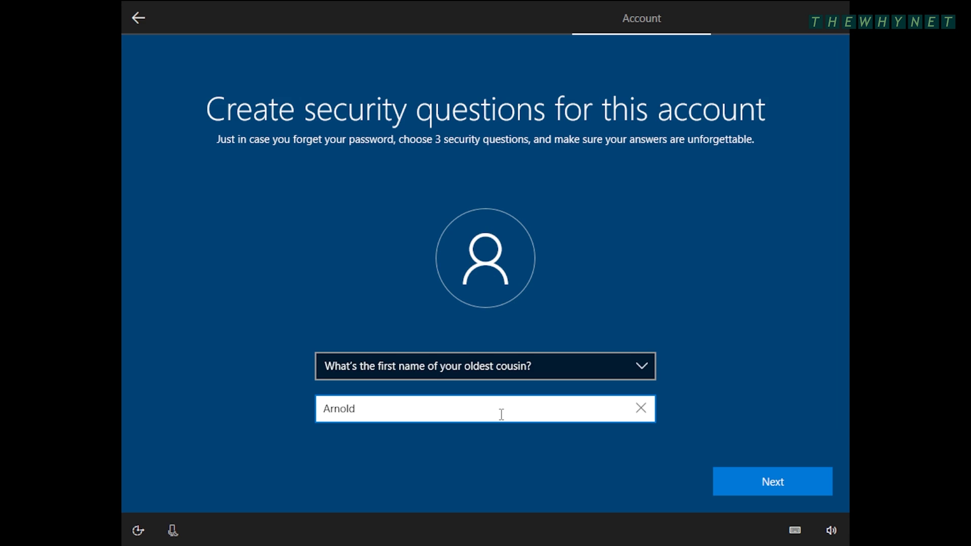
{"action": "key", "text": "Return"}
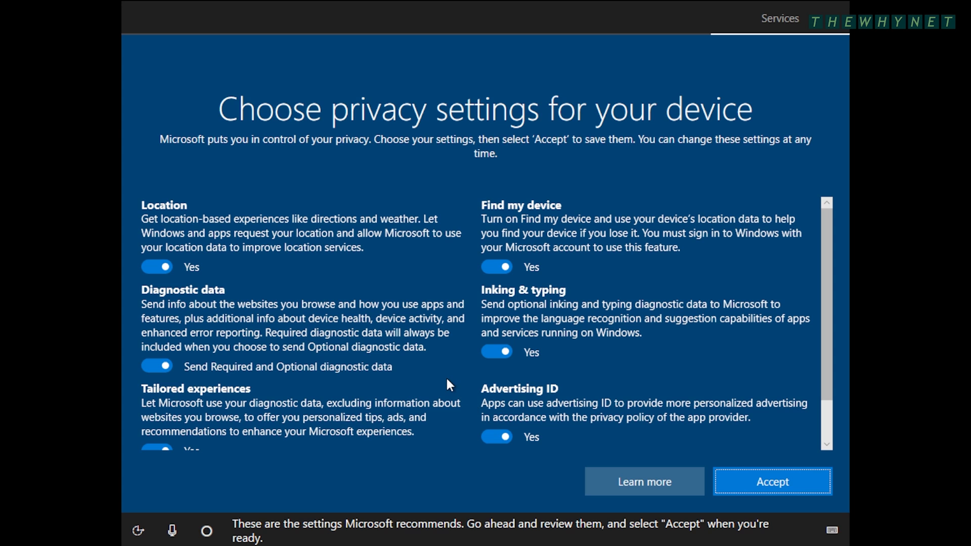
- Accept the recommended privacy settings and allow Cortana to use personal information
{"action": "scroll", "coordinate": [447, 380], "scroll_direction": "down", "scroll_amount": 2}
{"action": "scroll", "coordinate": [447, 380], "scroll_direction": "down", "scroll_amount": 1}
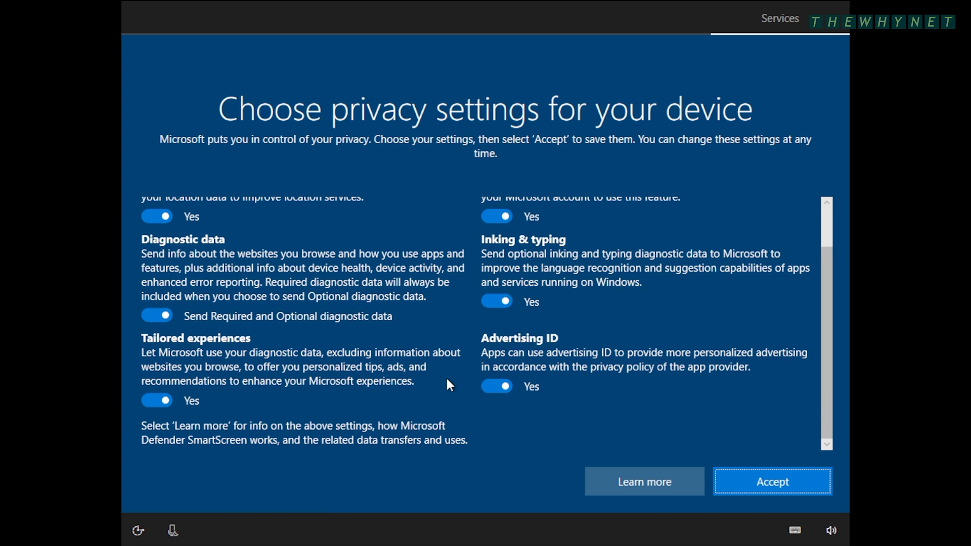
{"action": "left_click", "coordinate": [768, 478]}
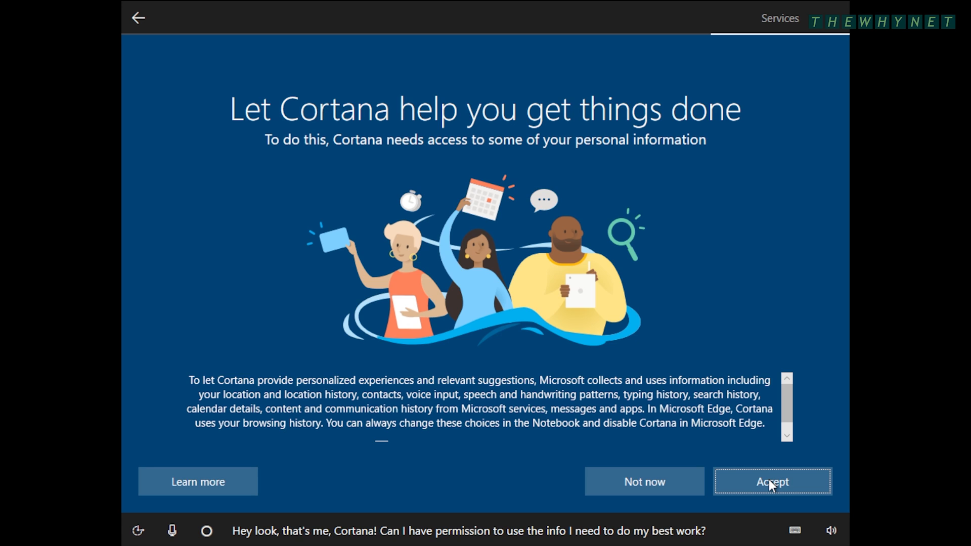
{"action": "left_click", "coordinate": [728, 480]}
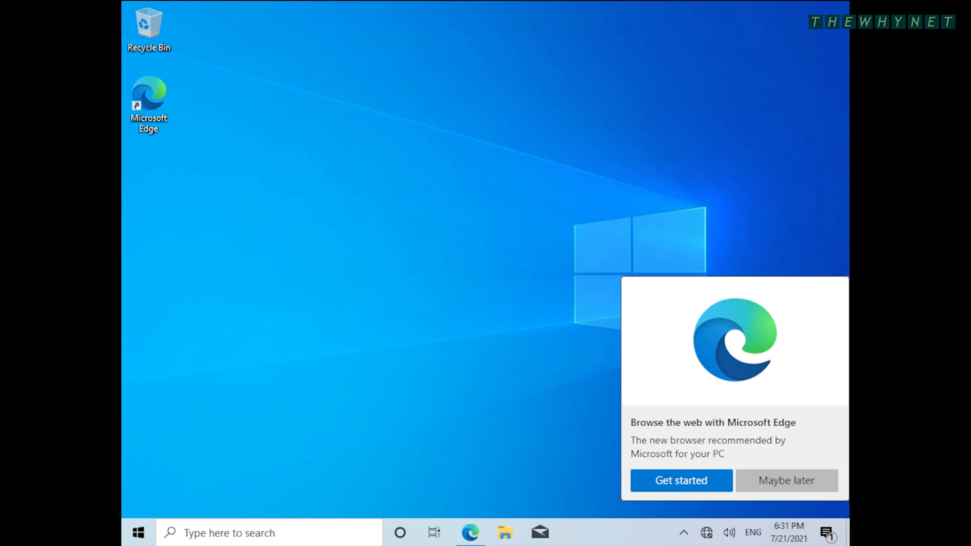
- Dismiss the Edge suggestion and set the display resolution to 1920 × 1080
{"action": "left_click", "coordinate": [787, 481]}
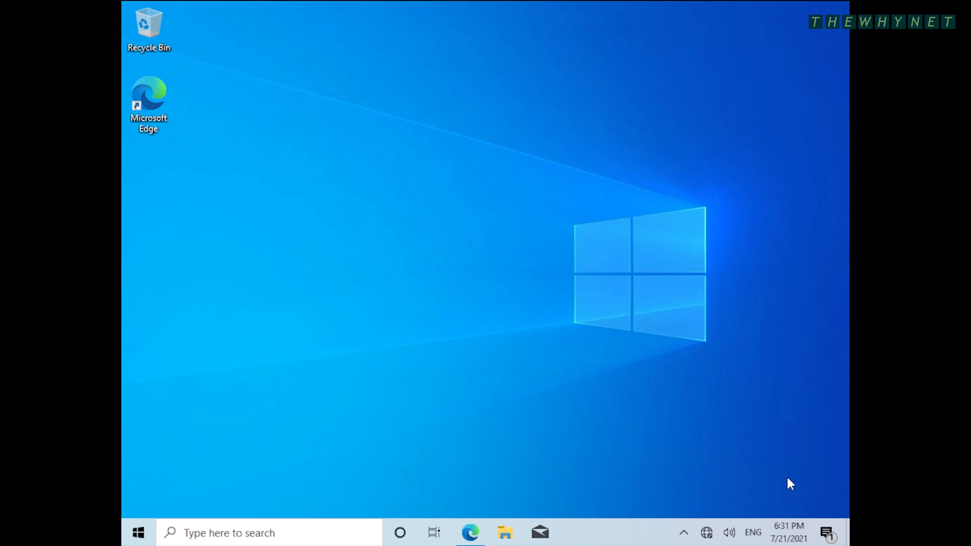
{"action": "right_click", "coordinate": [429, 162]}
{"action": "left_click", "coordinate": [398, 287]}
{"action": "scroll", "coordinate": [583, 319], "scroll_direction": "down", "scroll_amount": 3}
{"action": "left_click", "coordinate": [566, 338]}
{"action": "scroll", "coordinate": [557, 303], "scroll_direction": "up", "scroll_amount": 4}
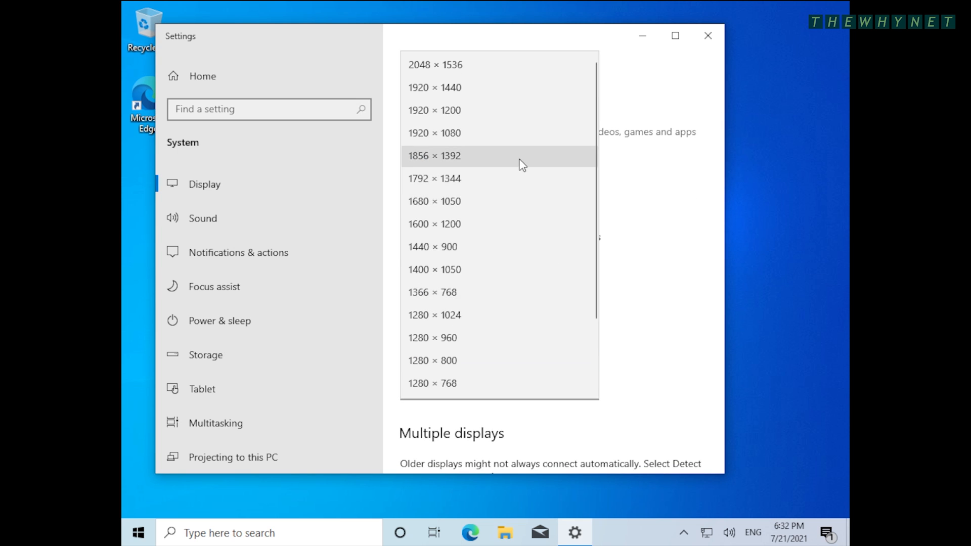
{"action": "left_click", "coordinate": [523, 144]}
{"action": "left_click", "coordinate": [322, 204]}
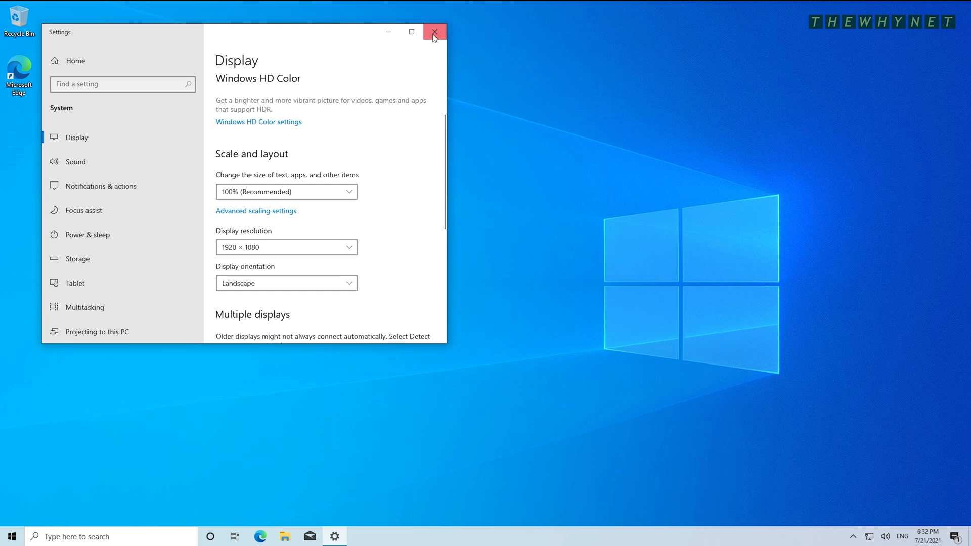
{"action": "left_click", "coordinate": [435, 31]}
- Check for updates in Update & Security and restart to install the cumulative update
{"action": "left_click", "coordinate": [12, 536]}
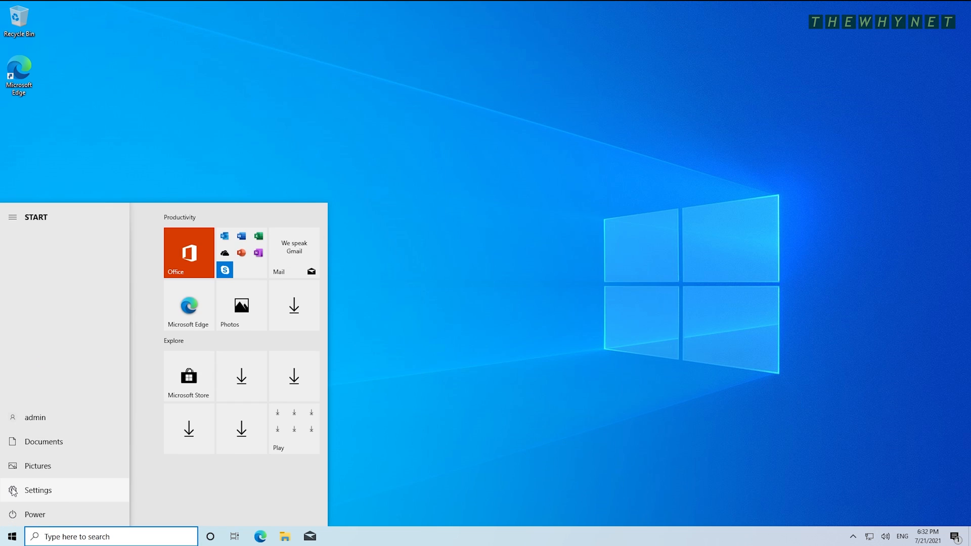
{"action": "left_click", "coordinate": [11, 488]}
{"action": "scroll", "coordinate": [231, 305], "scroll_direction": "down", "scroll_amount": 5}
{"action": "left_click", "coordinate": [230, 306]}
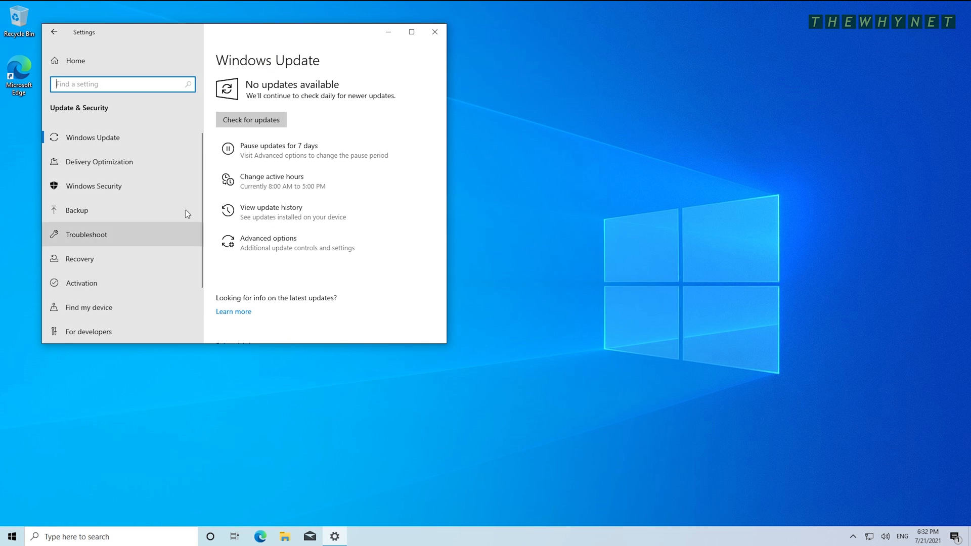
{"action": "left_click", "coordinate": [249, 119]}
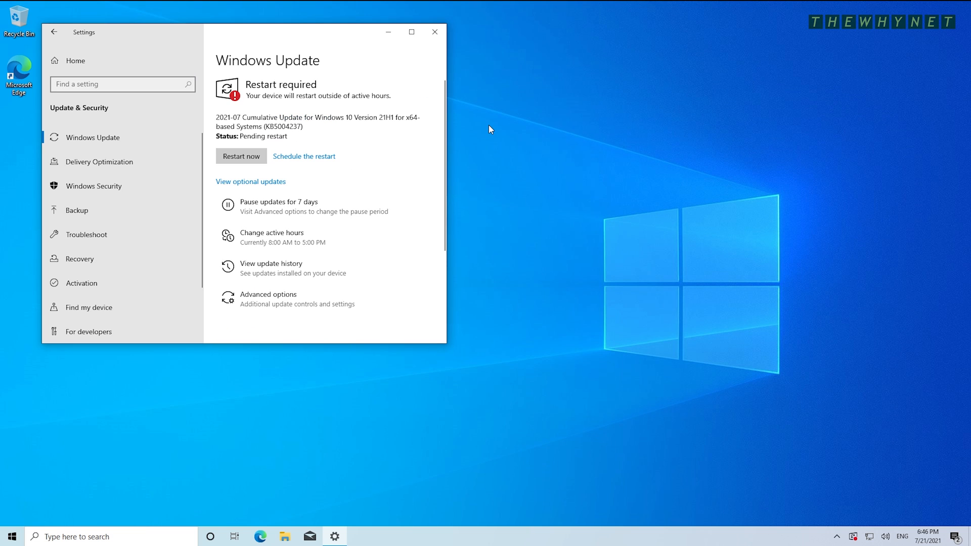
{"action": "left_click", "coordinate": [238, 156]}
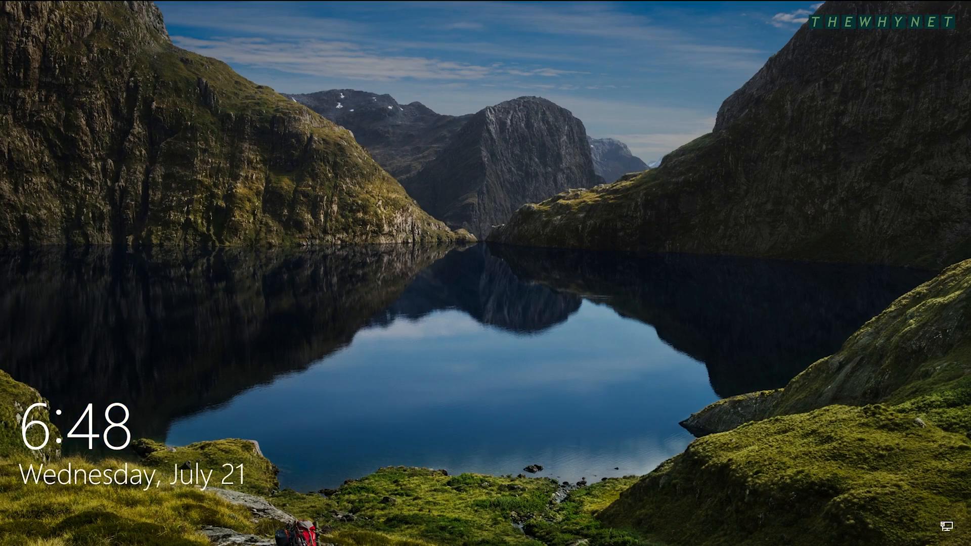
- Sign back in with the account password
{"action": "key", "text": "Return"}
{"action": "type", "text": "•••••••••••"}
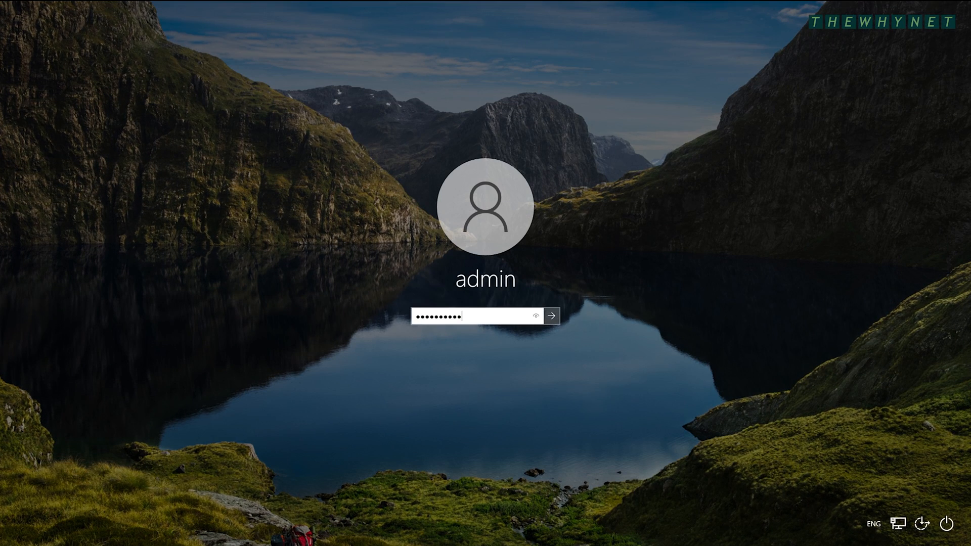
{"action": "key", "text": "Return"}
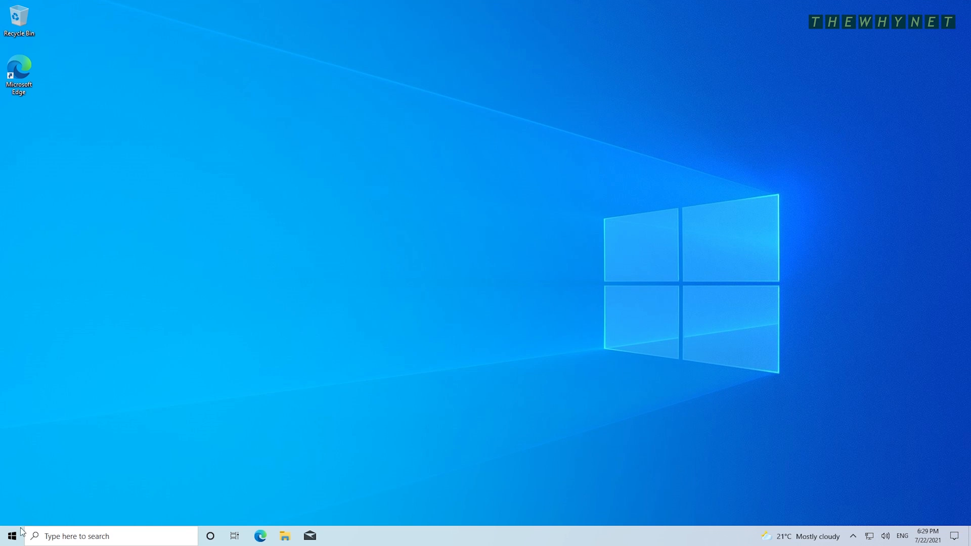
- Go to Settings > Update & Security > Windows Insider Program
{"action": "left_click", "coordinate": [11, 537]}
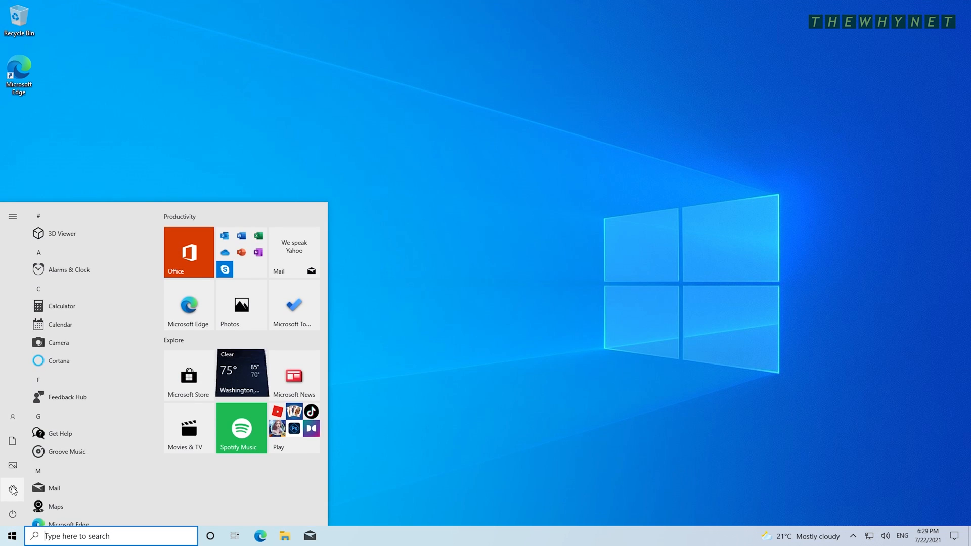
{"action": "left_click", "coordinate": [13, 489]}
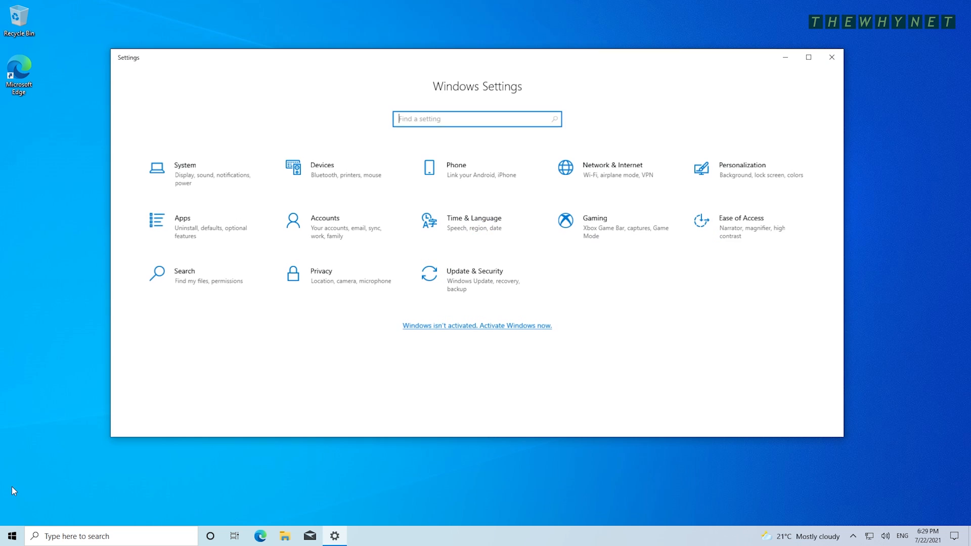
{"action": "left_click", "coordinate": [457, 281]}
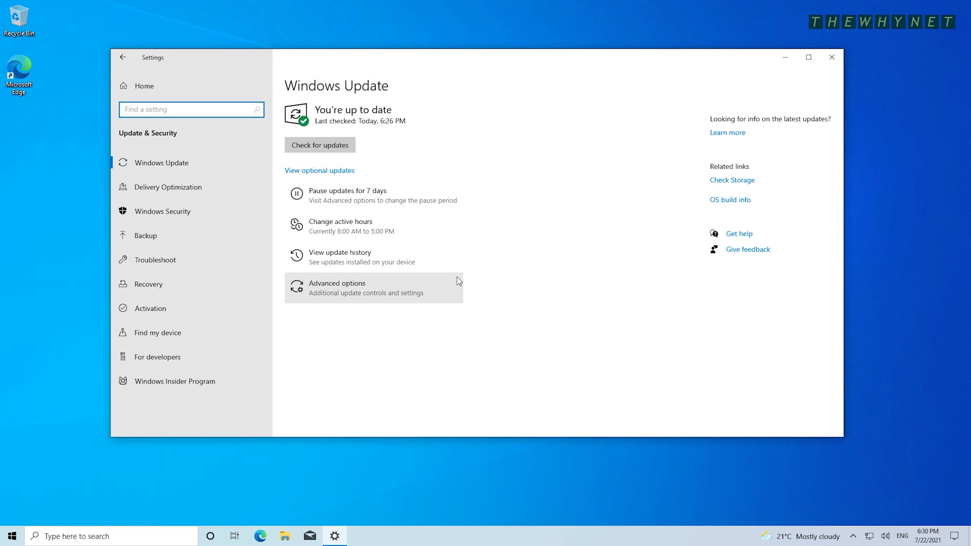
{"action": "left_click", "coordinate": [185, 387]}
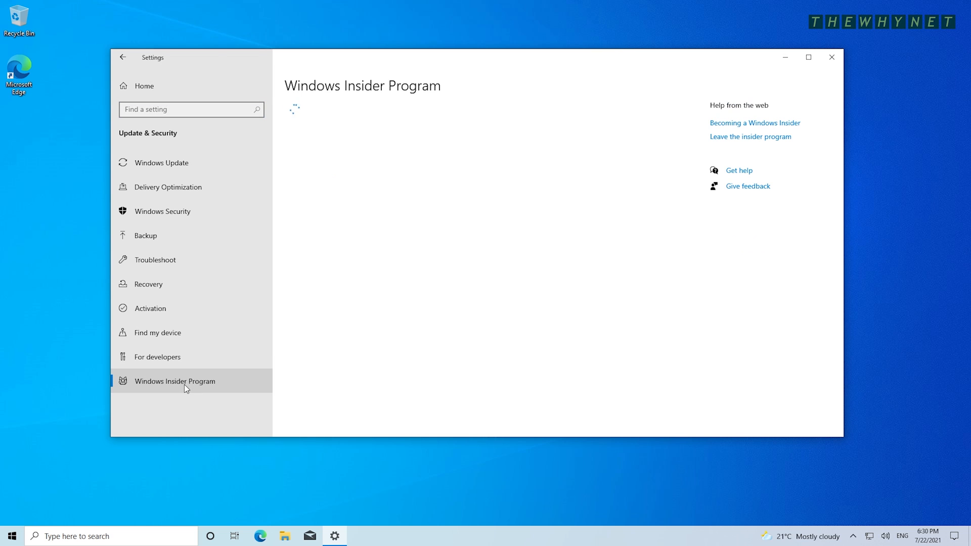
- Start Insider Program enrollment with Get started, link an account, and choose Microsoft account
{"action": "left_click", "coordinate": [311, 138]}
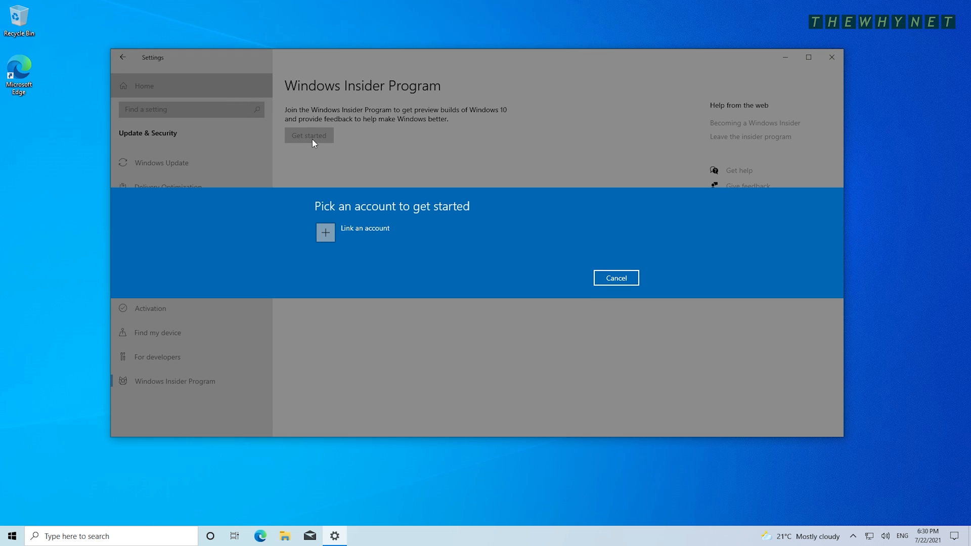
{"action": "left_click", "coordinate": [326, 235]}
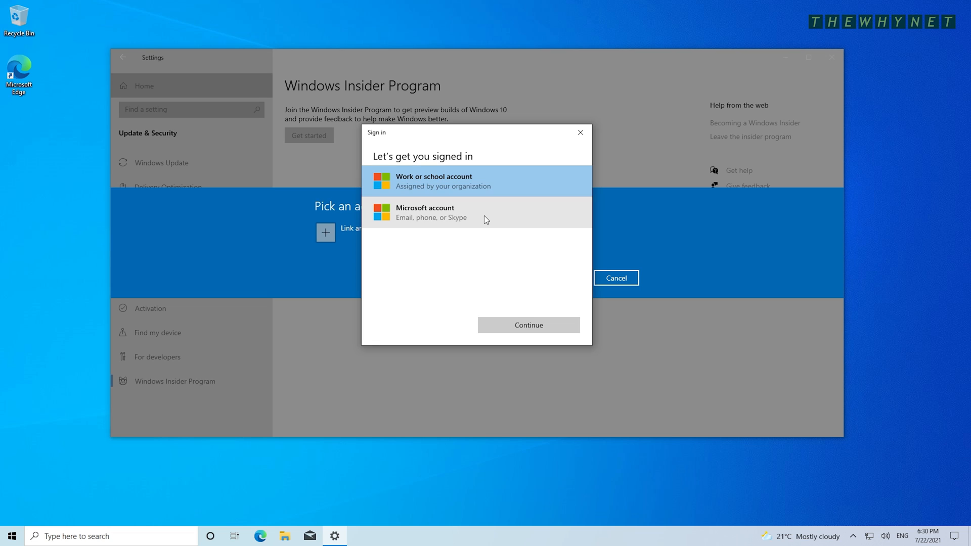
{"action": "left_click", "coordinate": [484, 215]}
- Create a new Microsoft account, entering the e-mail address, password and full name
{"action": "left_click", "coordinate": [523, 319]}
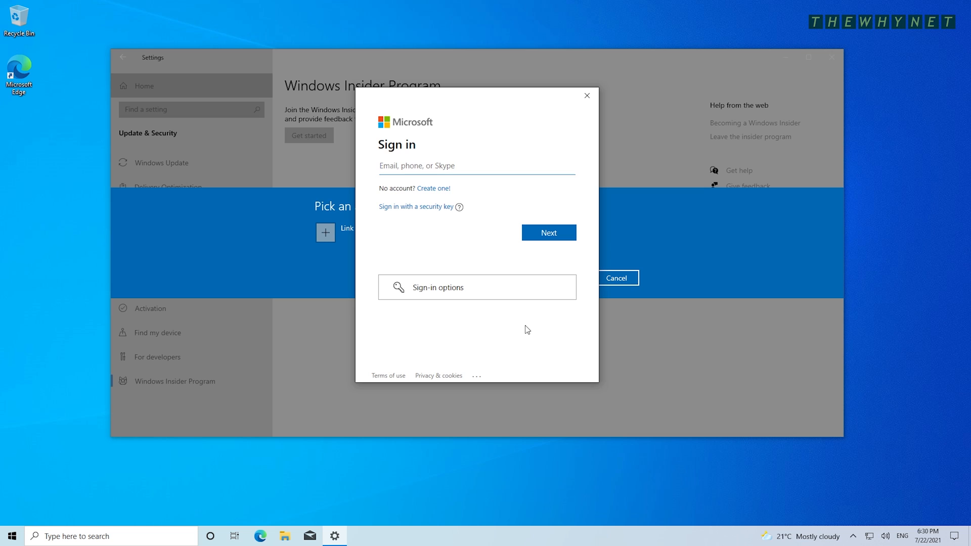
{"action": "left_click", "coordinate": [433, 189]}
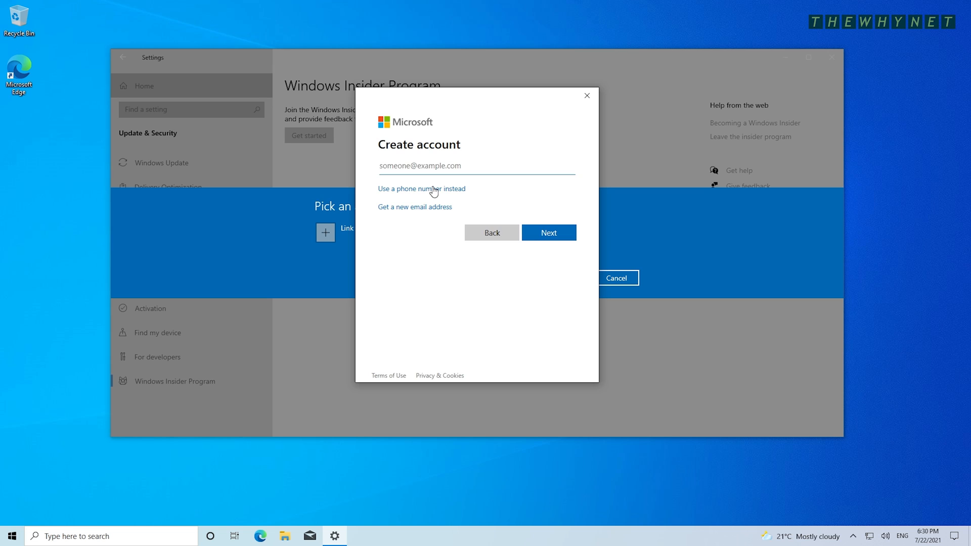
{"action": "left_click", "coordinate": [545, 235]}
{"action": "type", "text": "********"}
{"action": "left_click", "coordinate": [545, 235]}
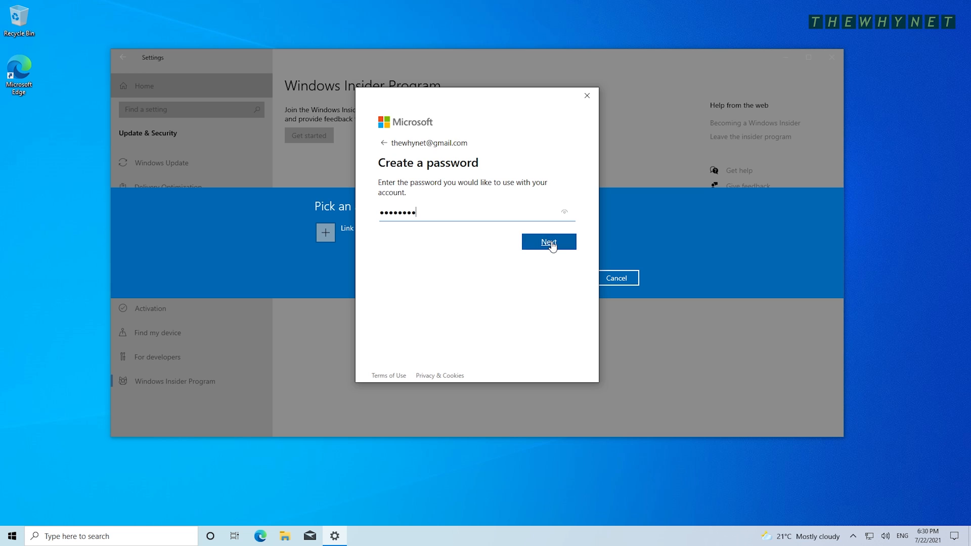
{"action": "type", "text": "TheWhyNet"}
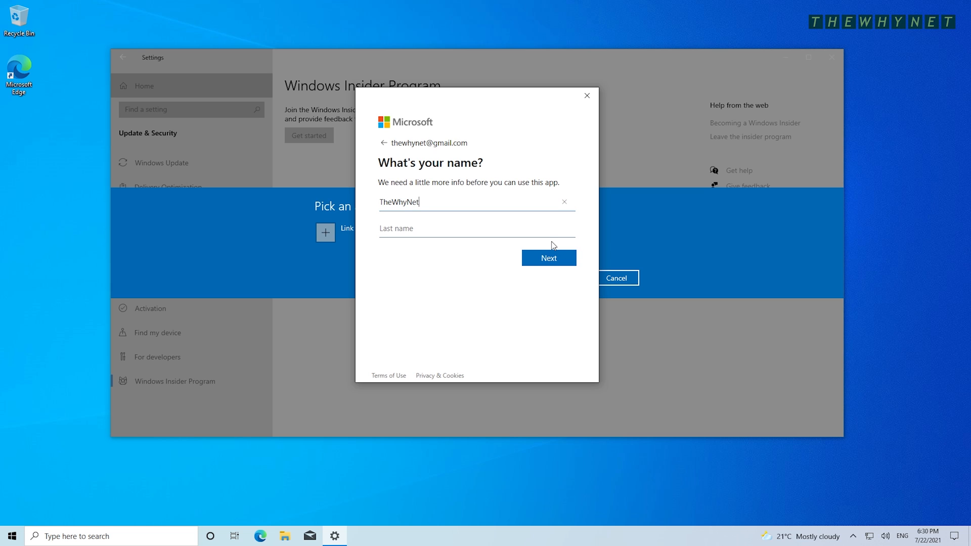
{"action": "type", "text": "is Awesome"}
{"action": "left_click", "coordinate": [565, 262]}
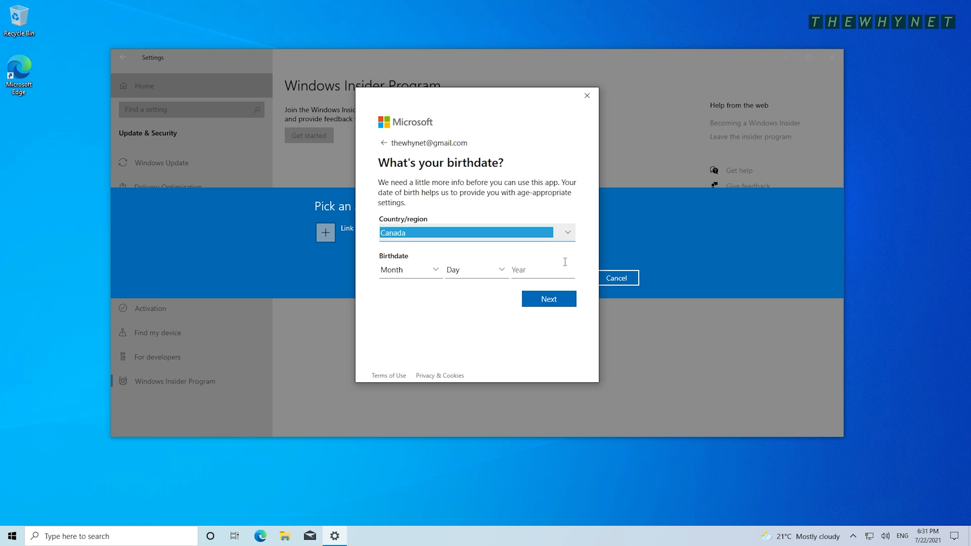
- Set the account birthdate to January 1, 2000
{"action": "left_click", "coordinate": [434, 270]}
{"action": "left_click", "coordinate": [405, 244]}
{"action": "left_click", "coordinate": [501, 270]}
{"action": "left_click", "coordinate": [473, 193]}
{"action": "left_click", "coordinate": [558, 271]}
{"action": "type", "text": "2000"}
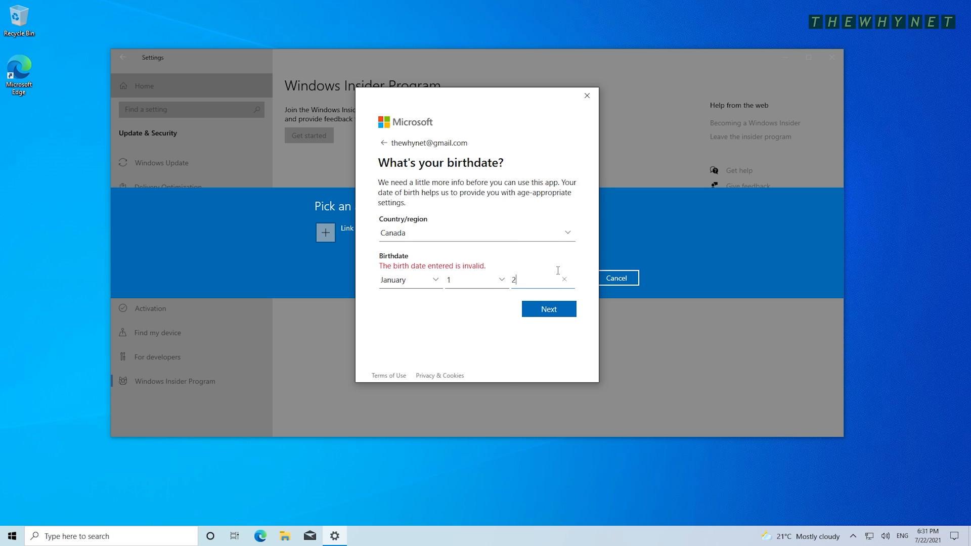
{"action": "left_click", "coordinate": [541, 300]}
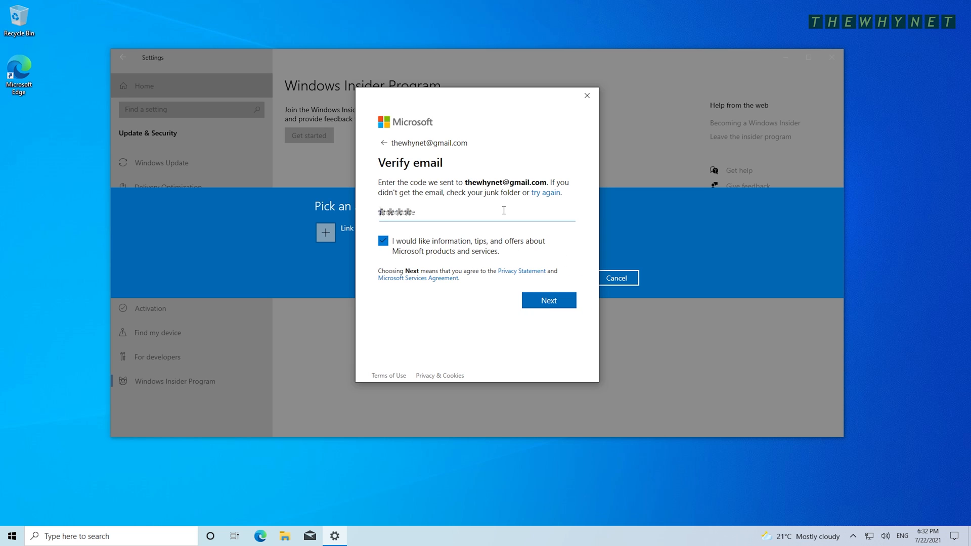
- Paste the e-mail verification code, opt out of Microsoft offers, and use the account on this device
{"action": "key", "text": "ctrl+v"}
{"action": "left_click", "coordinate": [383, 242]}
{"action": "left_click", "coordinate": [542, 299]}
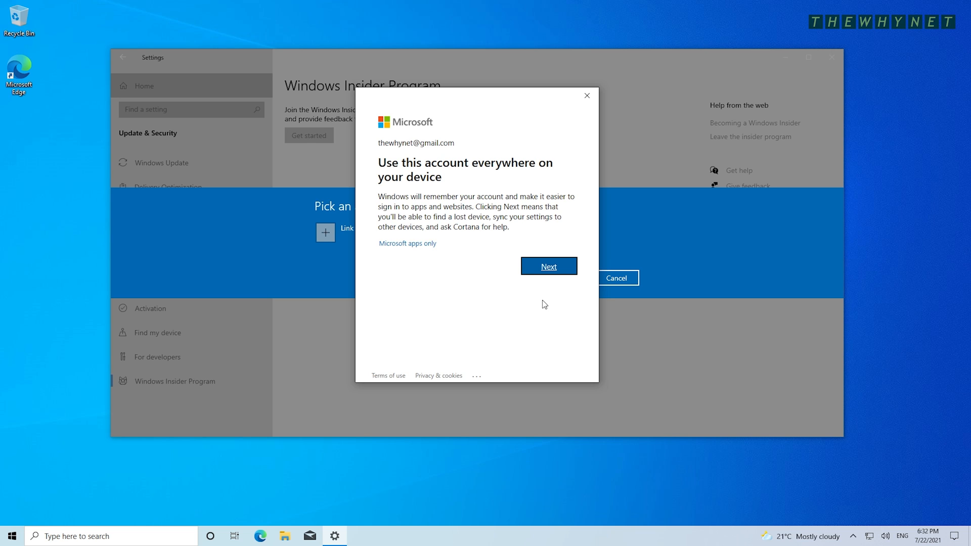
{"action": "left_click", "coordinate": [555, 271]}
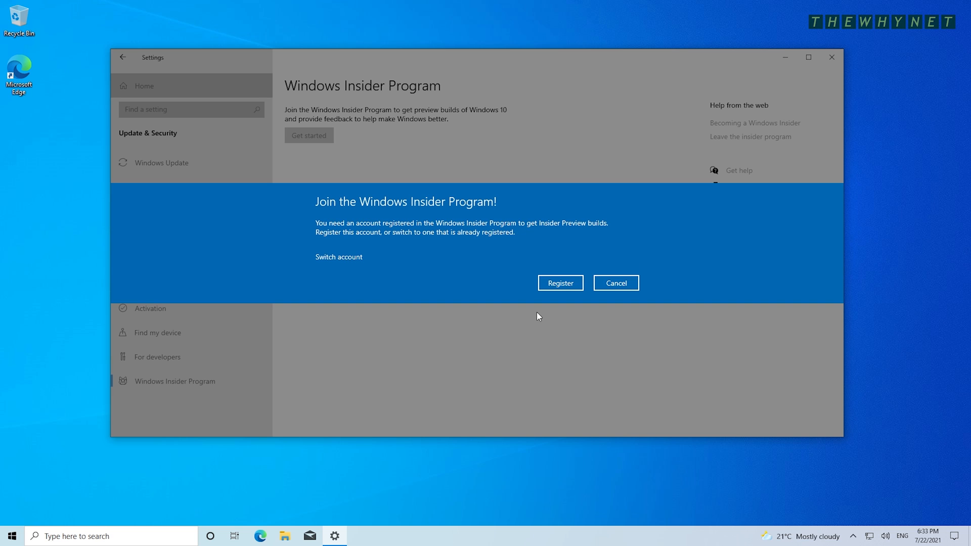
- Sign up for the Windows Insider Program, accepting the program agreement terms, and close the confirmation
{"action": "left_click", "coordinate": [560, 283]}
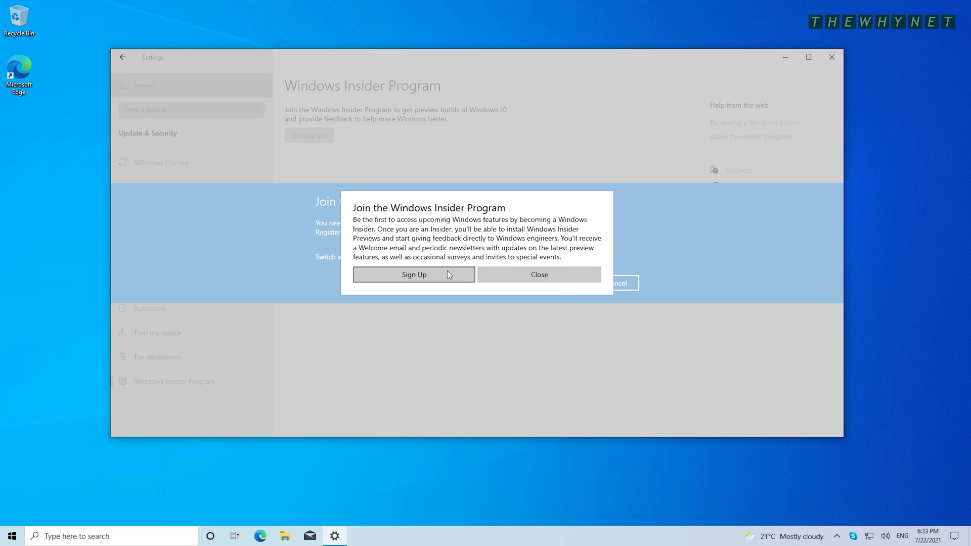
{"action": "left_click", "coordinate": [415, 273]}
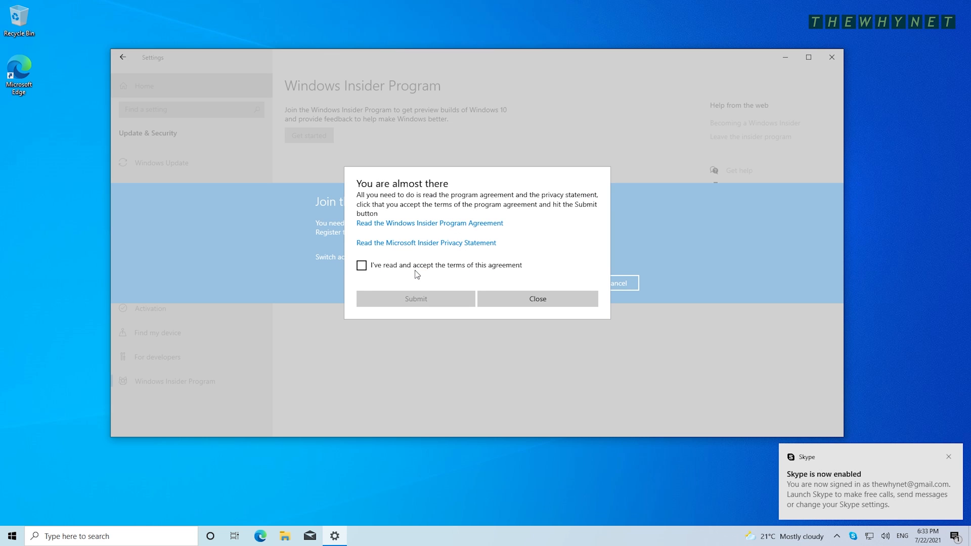
{"action": "left_click", "coordinate": [415, 267]}
{"action": "left_click", "coordinate": [425, 301]}
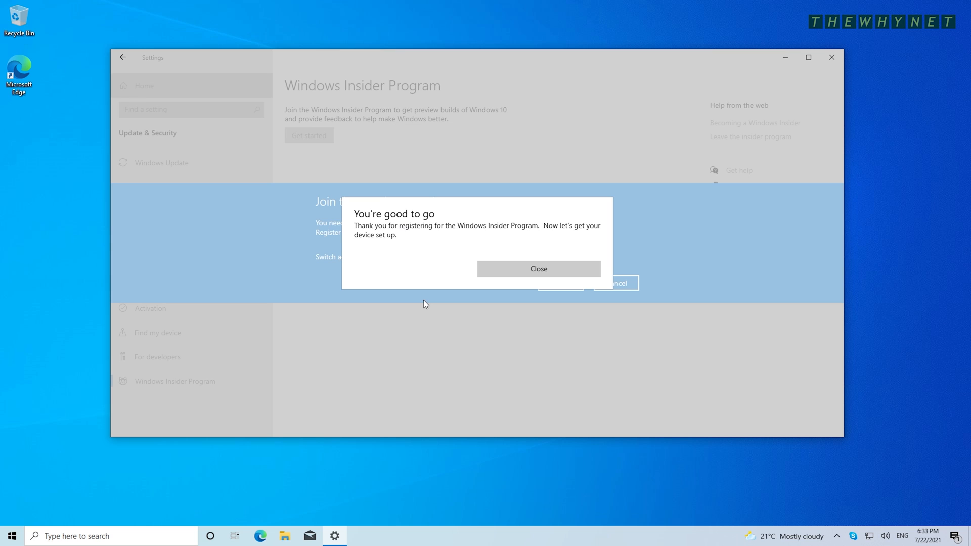
{"action": "left_click", "coordinate": [560, 271]}
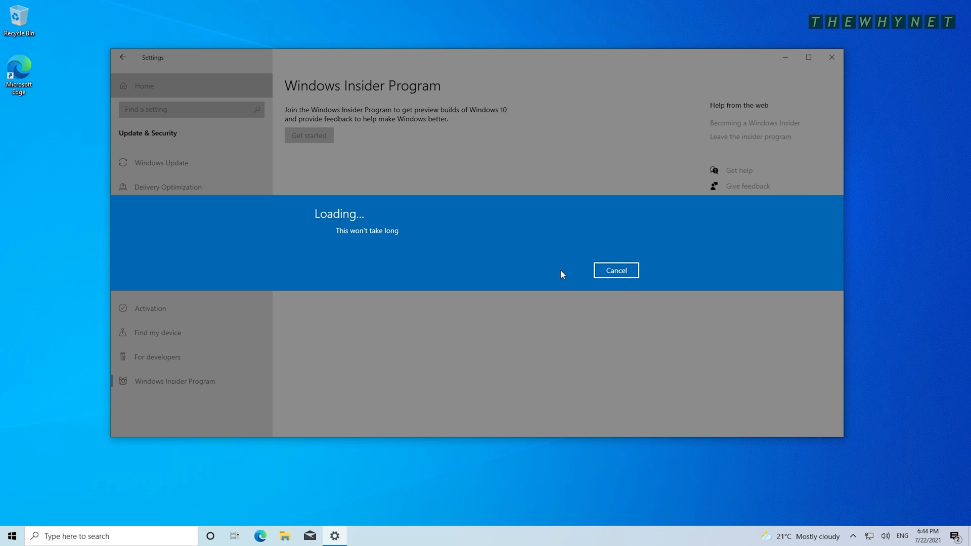
- Restart Insider setup and link the existing Microsoft account to the Insider program
{"action": "left_click", "coordinate": [621, 271]}
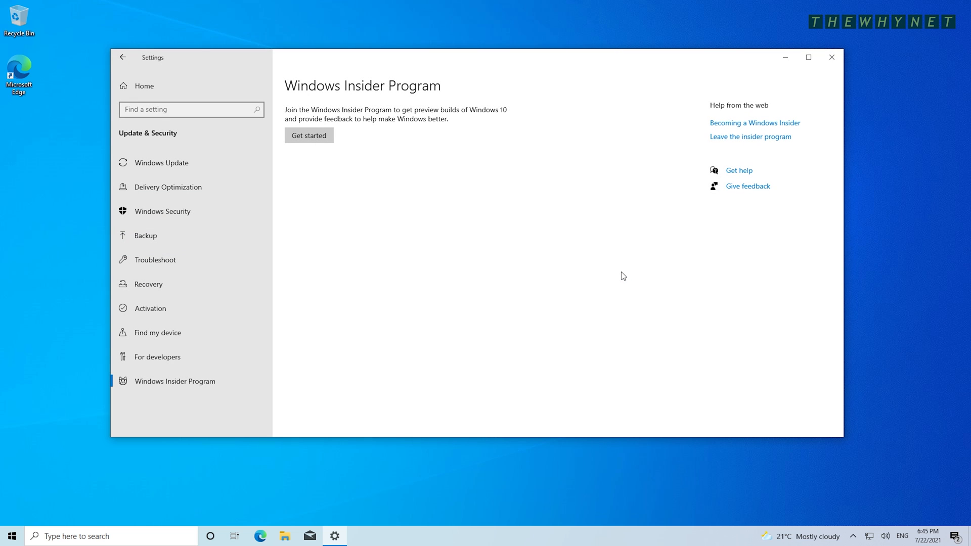
{"action": "left_click", "coordinate": [309, 136]}
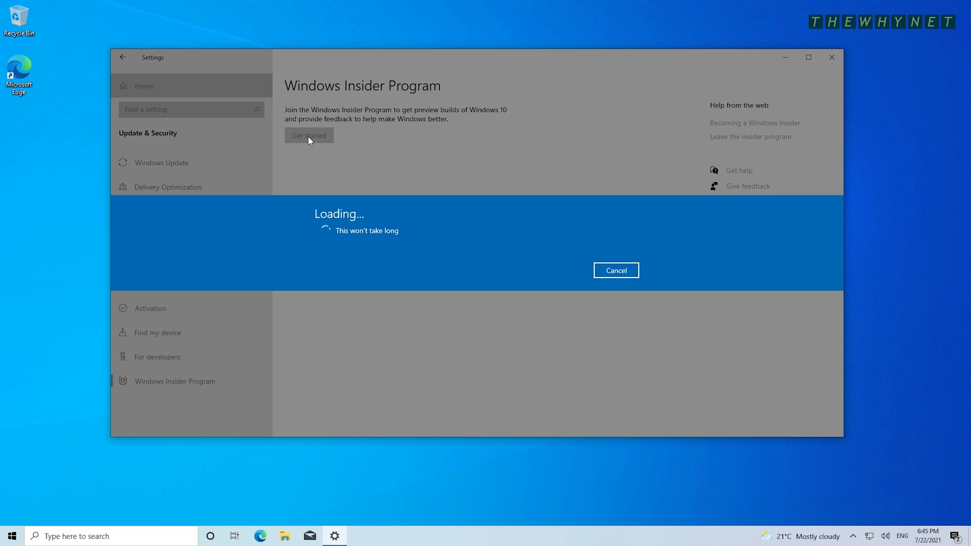
{"action": "left_click", "coordinate": [325, 234]}
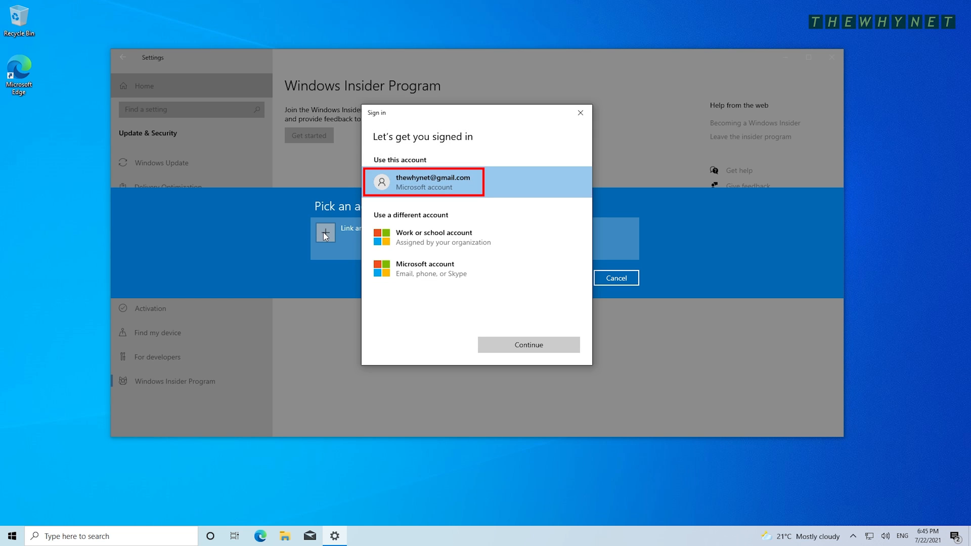
{"action": "left_click", "coordinate": [450, 177]}
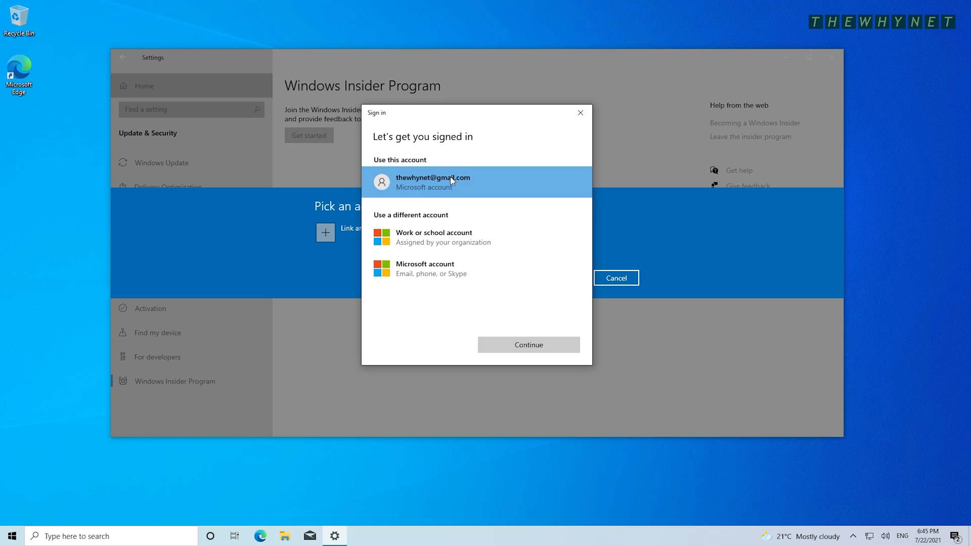
{"action": "left_click", "coordinate": [533, 344]}
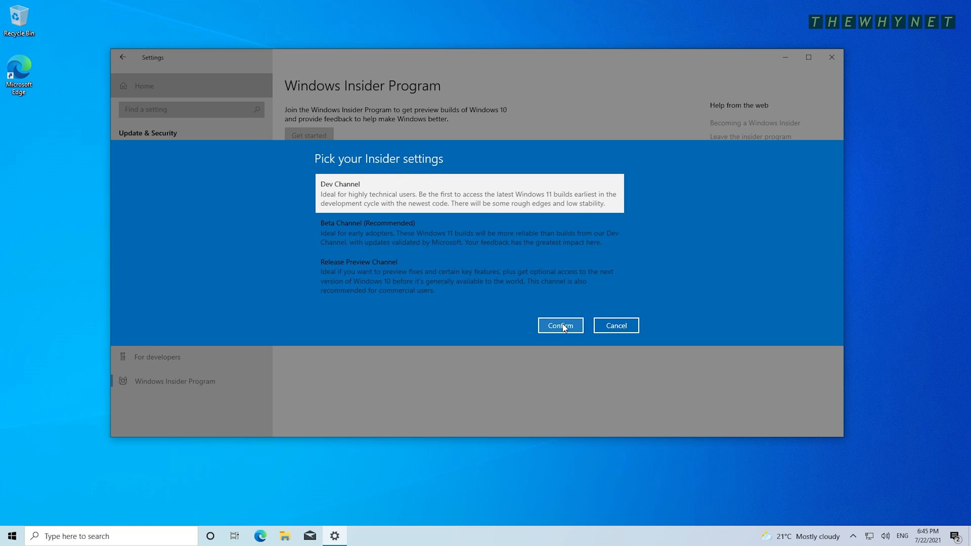
- Choose the Dev Channel, accept the data-collection notice, and restart the PC
{"action": "left_click", "coordinate": [563, 325]}
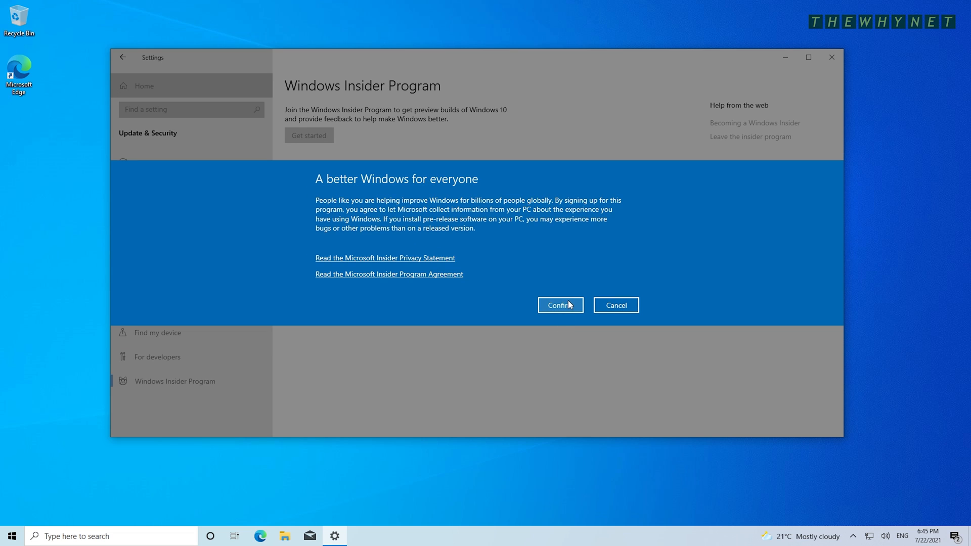
{"action": "left_click", "coordinate": [568, 305]}
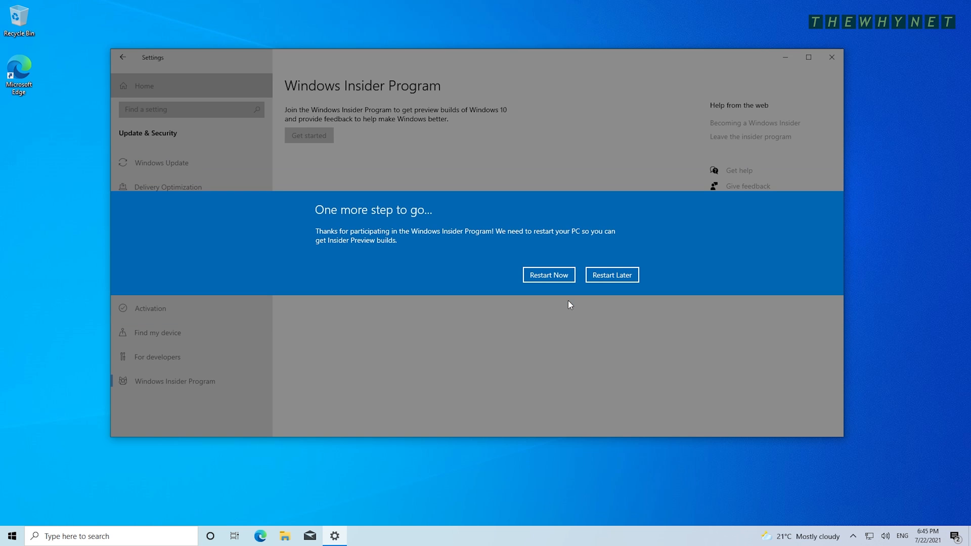
{"action": "left_click", "coordinate": [552, 278]}
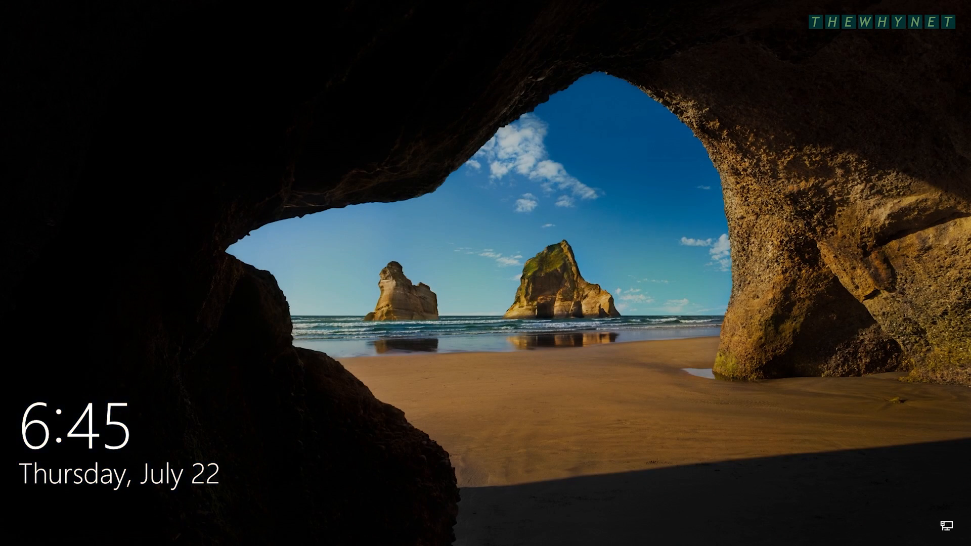
- Sign back in to Windows with the account password
{"action": "left_click", "coordinate": [624, 193]}
{"action": "type", "text": "••••••••"}
{"action": "key", "text": "Return"}
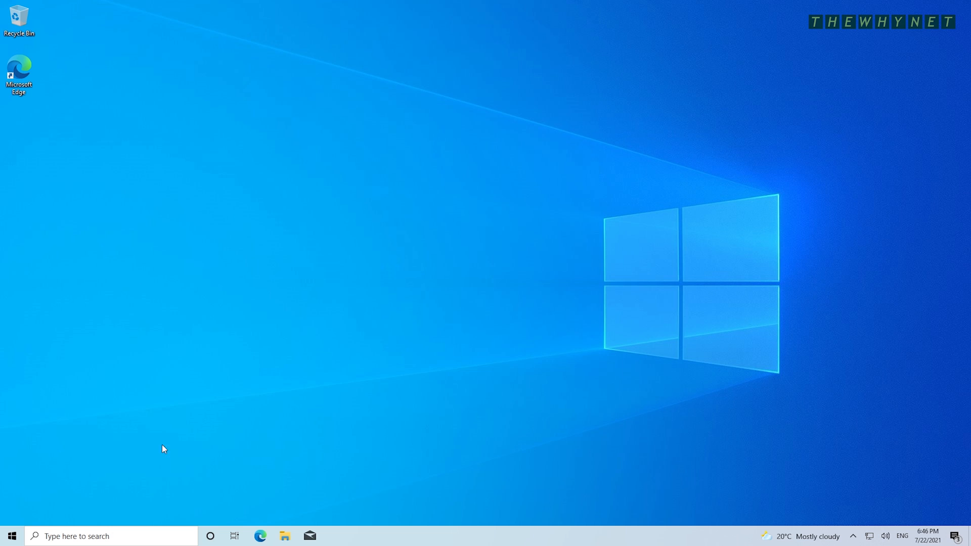
- In Update & Security, verify the Insider Dev Channel and check for updates to get build 22000.100
{"action": "left_click", "coordinate": [13, 536]}
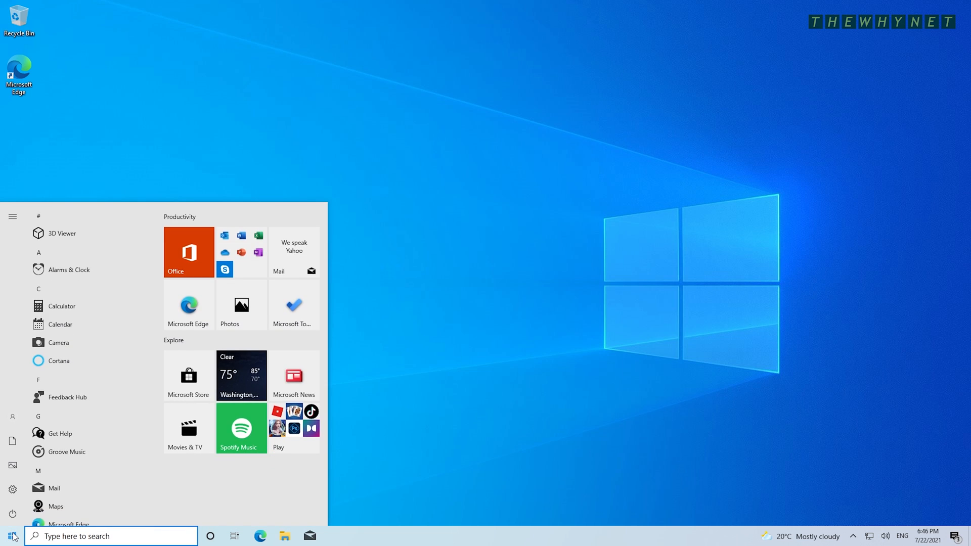
{"action": "left_click", "coordinate": [13, 487]}
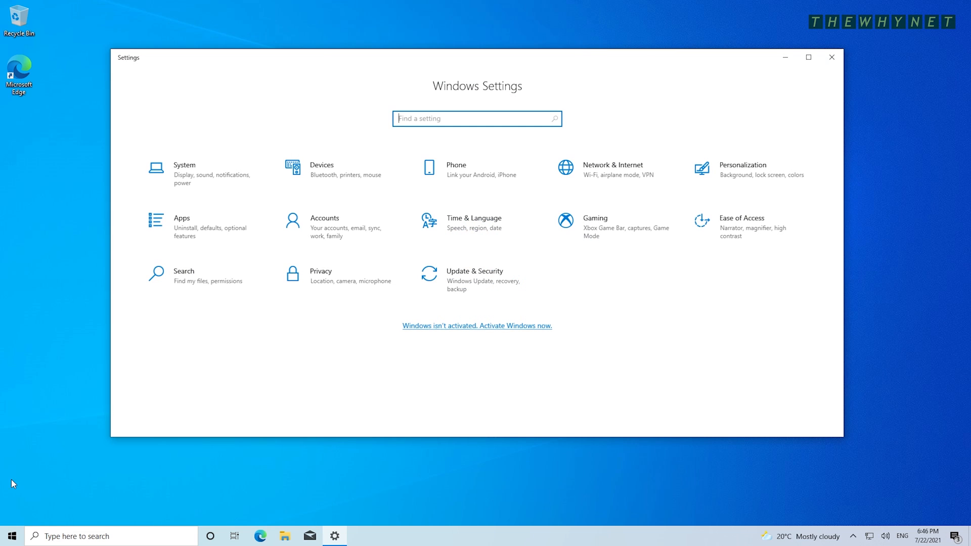
{"action": "left_click", "coordinate": [474, 279]}
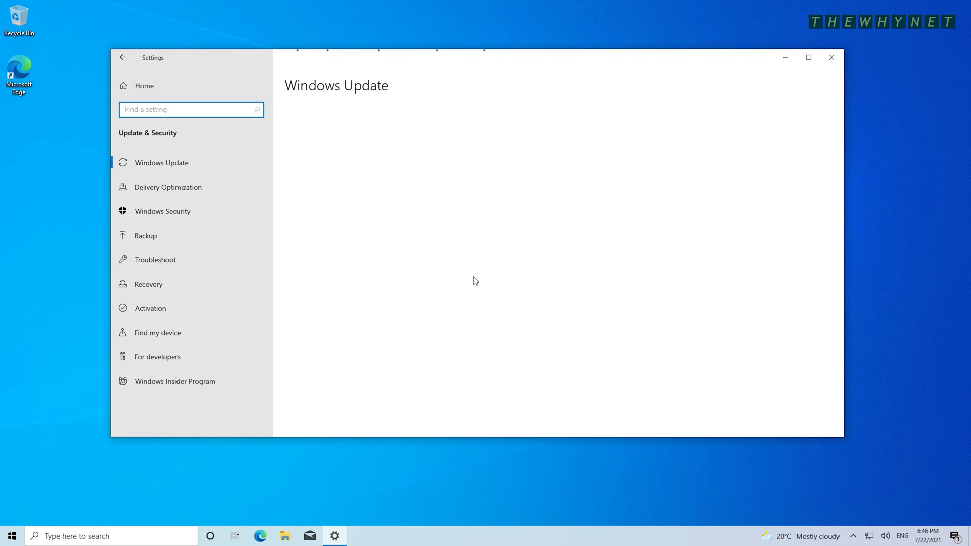
{"action": "left_click", "coordinate": [175, 381]}
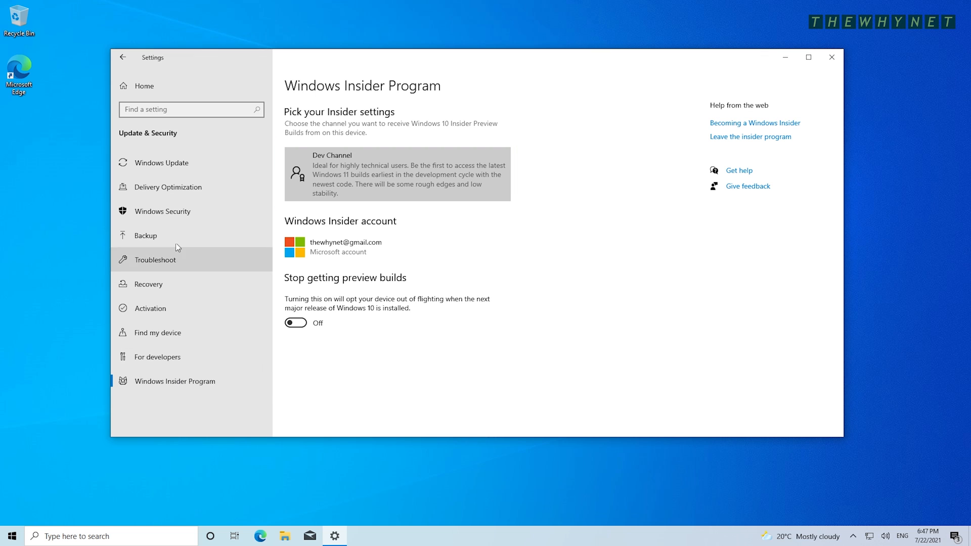
{"action": "left_click", "coordinate": [170, 162]}
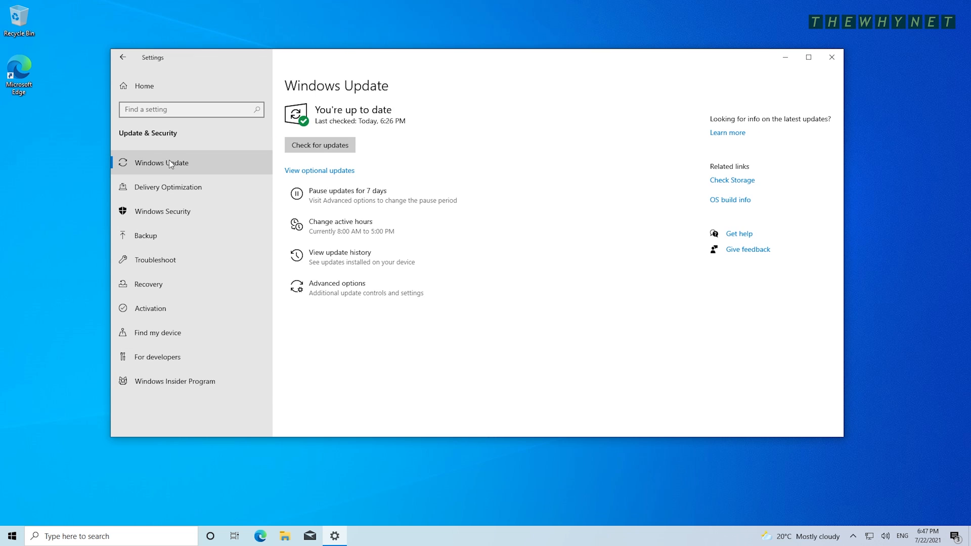
{"action": "left_click", "coordinate": [323, 146]}
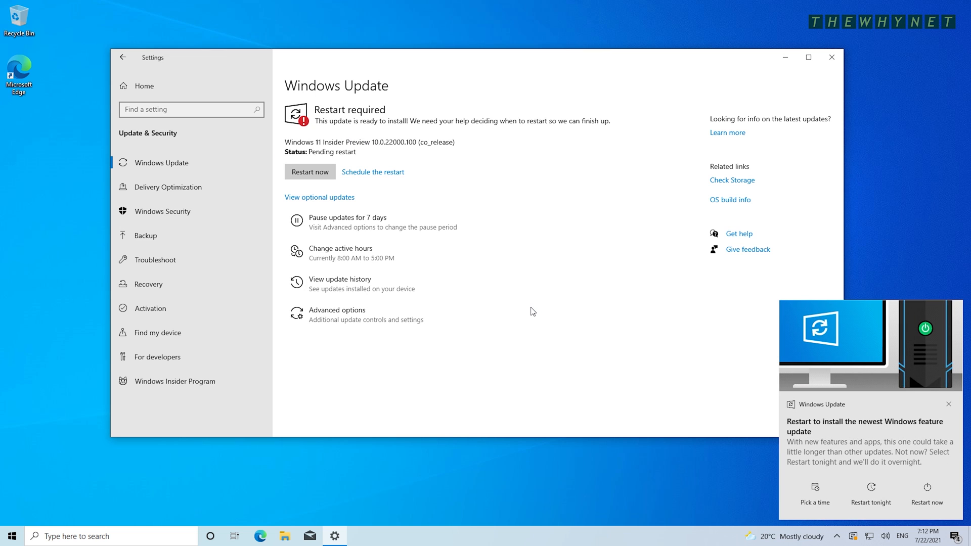
- Restart to install the Windows 11 preview, then sign in with the account password
{"action": "left_click", "coordinate": [303, 172]}
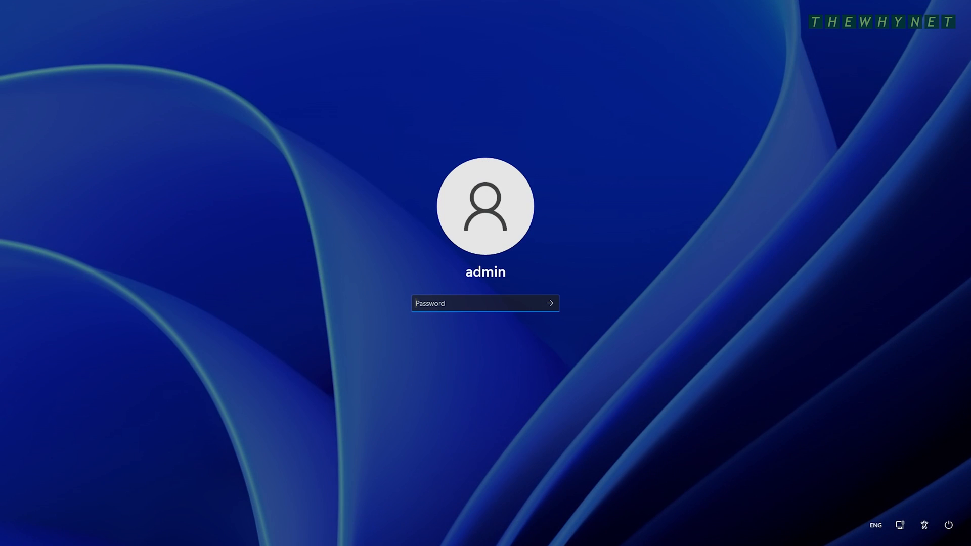
{"action": "type", "text": "1234567890"}
{"action": "key", "text": "Return"}
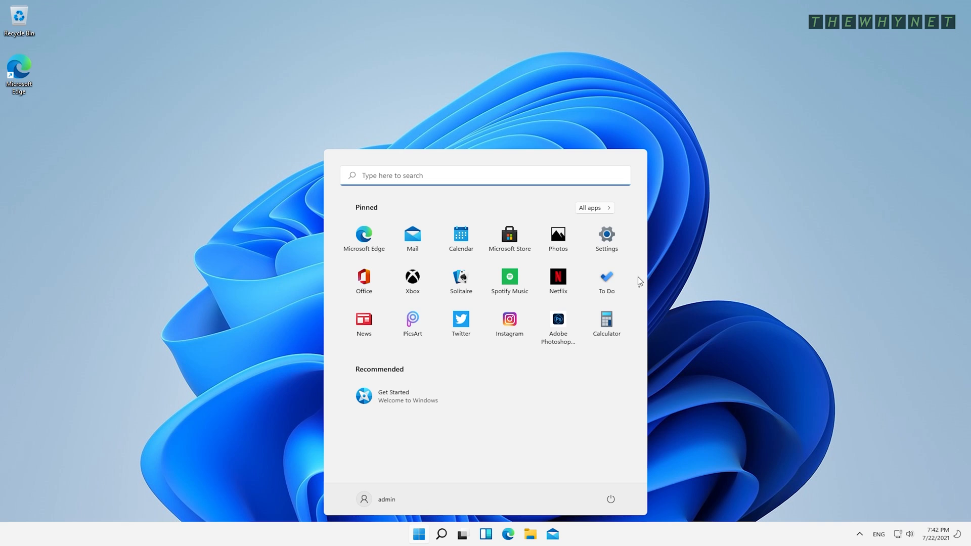
- View Windows Update in Settings and run winver to confirm Windows 11 21H2 build 22000.100
{"action": "left_click", "coordinate": [607, 236]}
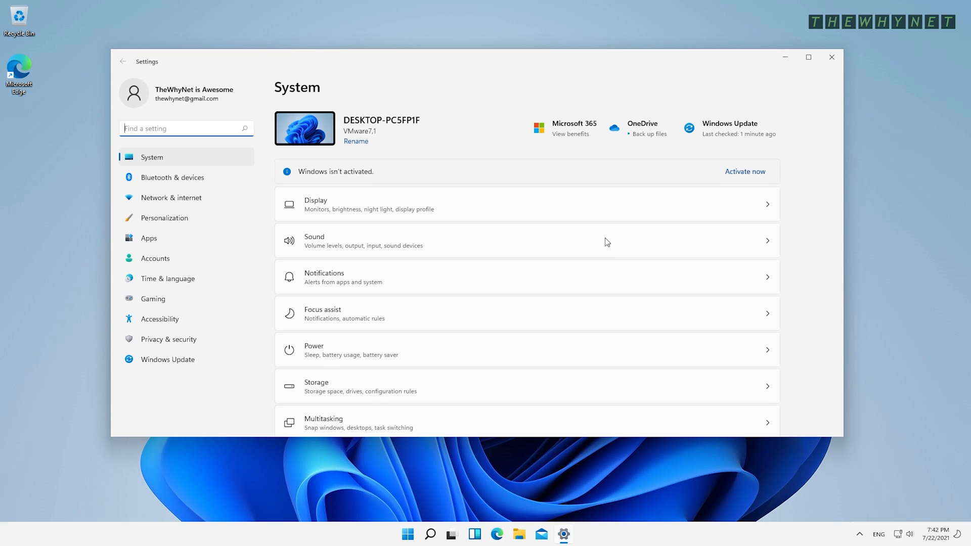
{"action": "left_click", "coordinate": [733, 126]}
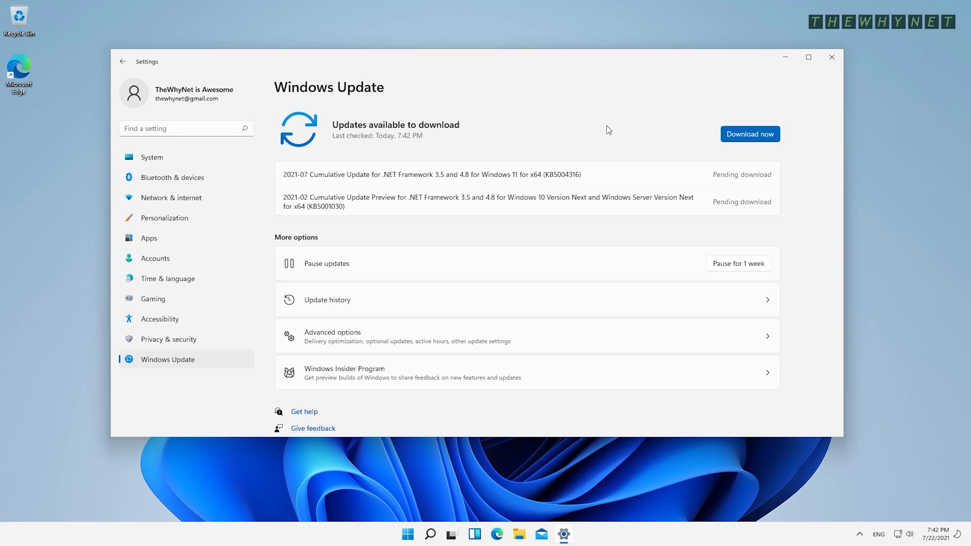
{"action": "key", "text": "super+r"}
{"action": "type", "text": "winver"}
{"action": "key", "text": "Return"}
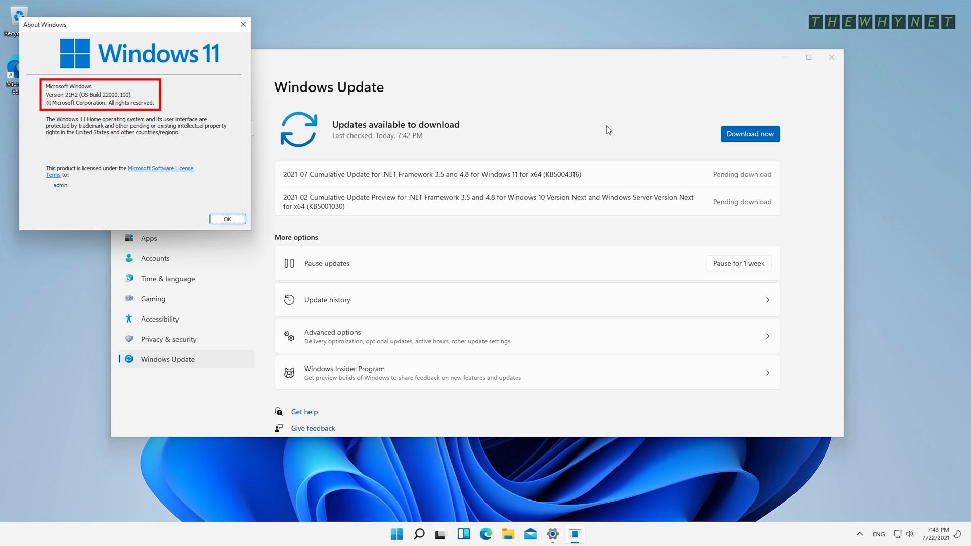
{"action": "key", "text": "Return"}
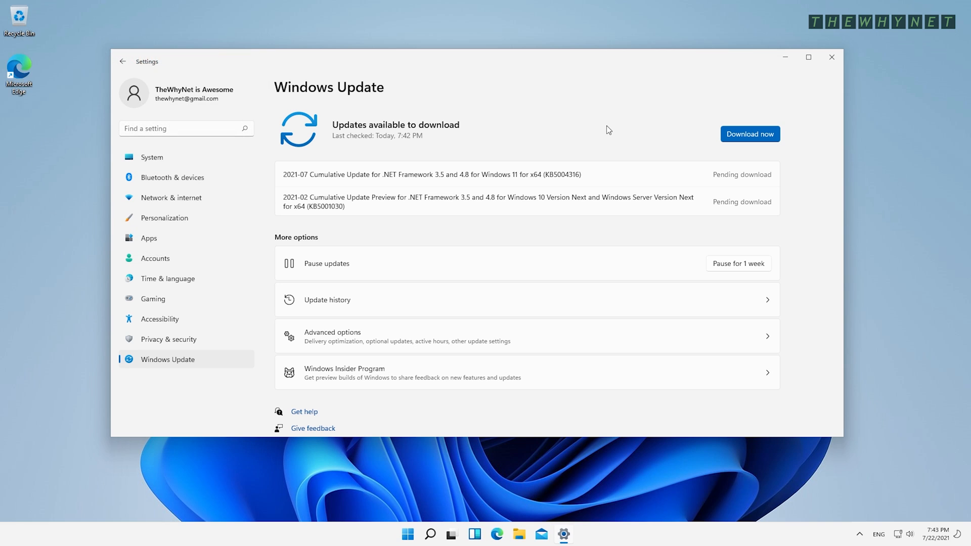
- Close Settings and the Start menu, leaving the Windows 11 desktop showing
{"action": "left_click", "coordinate": [832, 56]}
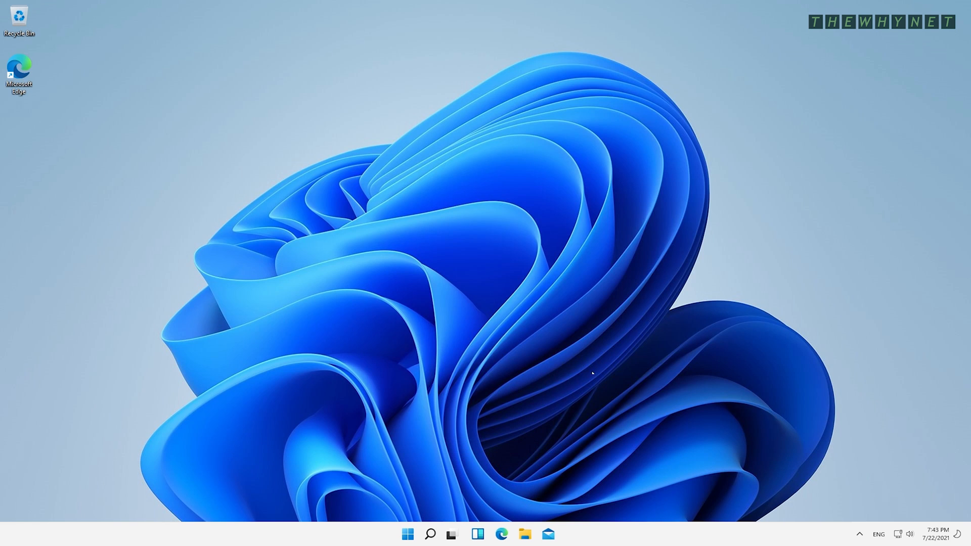
{"action": "left_click", "coordinate": [420, 535]}
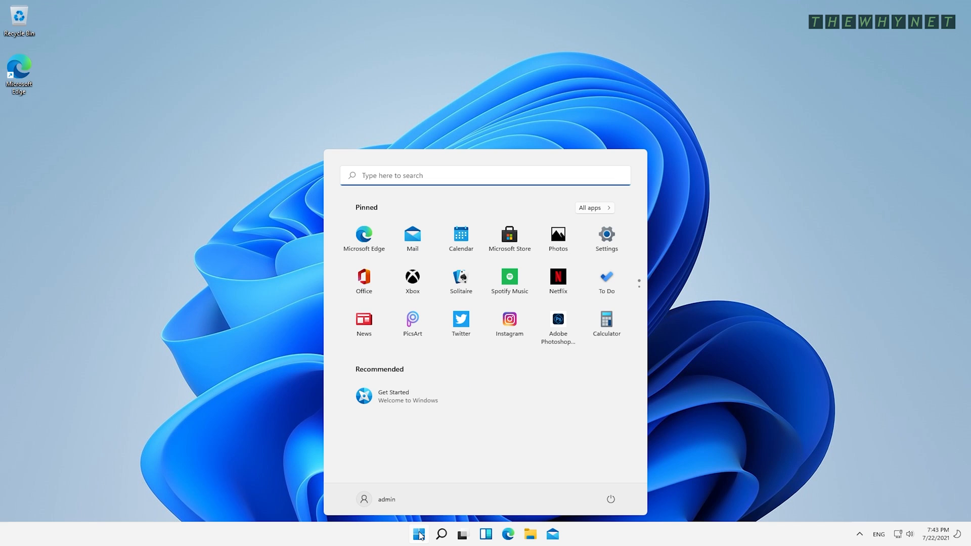
{"action": "left_click", "coordinate": [839, 364]}
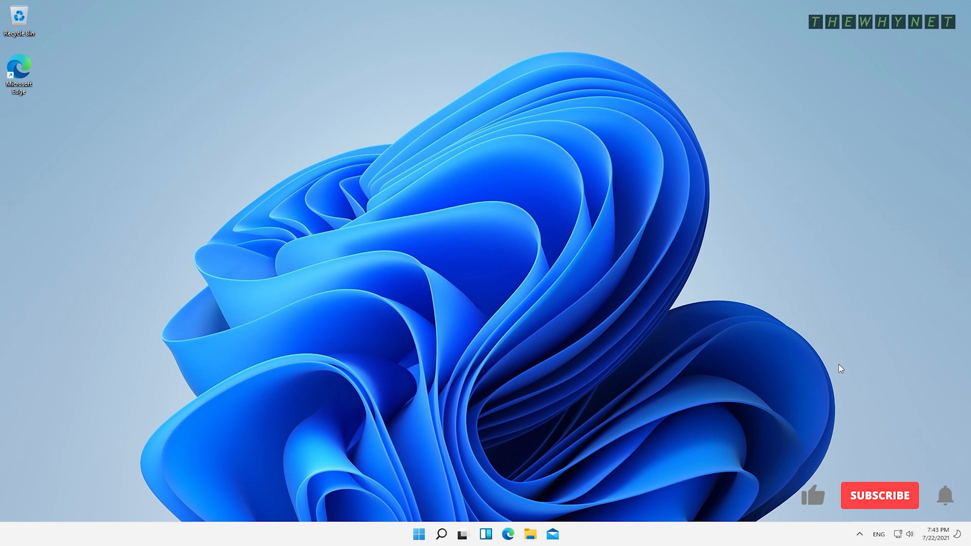